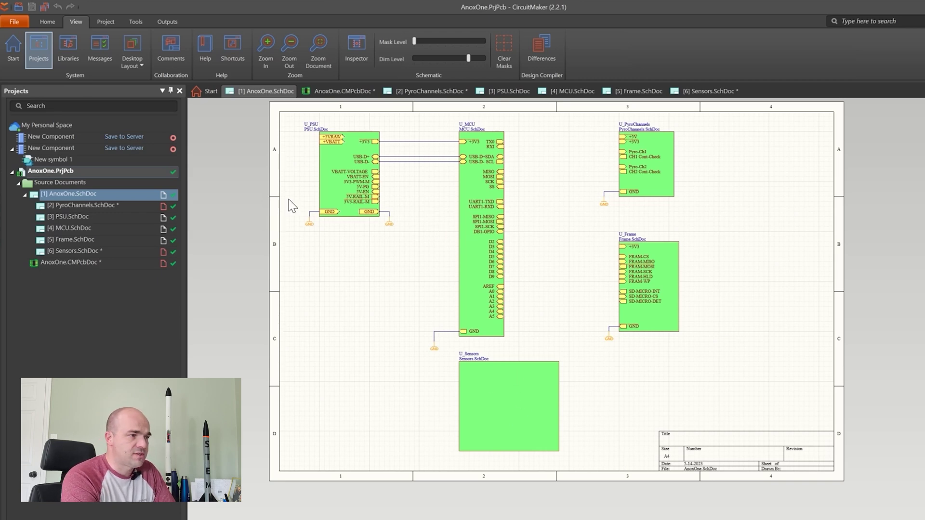
# Open MCU.SchDoc and zoom over the ATSAMD21G18A-MU circuit and the LD6–LD8 and RGB LED1 section.
pyautogui.scroll(2, 362, 230)
pyautogui.scroll(-2, 444, 275)
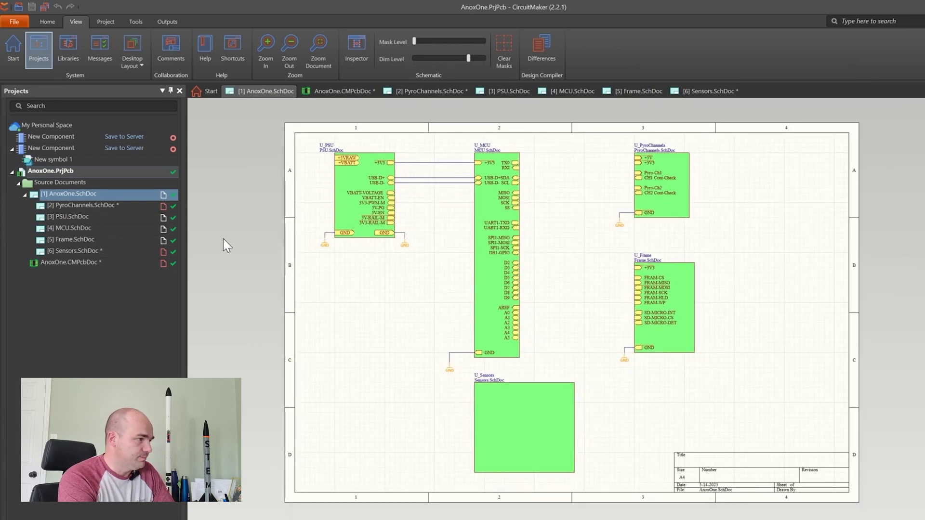
pyautogui.doubleClick(74, 227)
pyautogui.scroll(2, 585, 163)
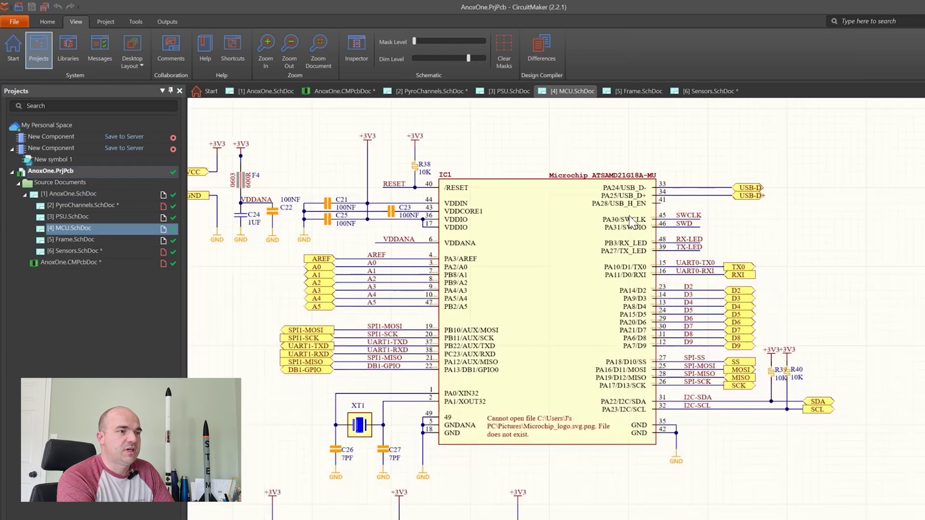
pyautogui.scroll(3, 585, 188)
pyautogui.scroll(-2, 599, 190)
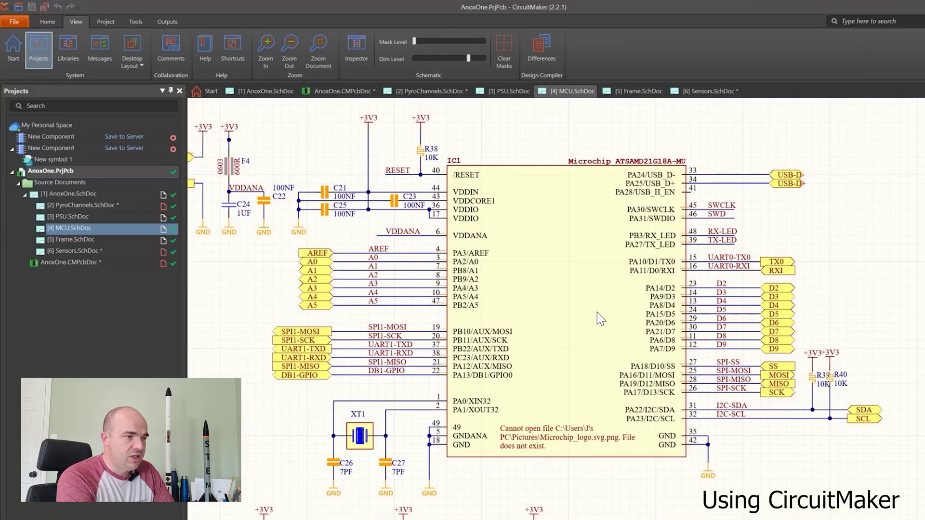
pyautogui.scroll(-1, 599, 316)
pyautogui.scroll(1, 538, 289)
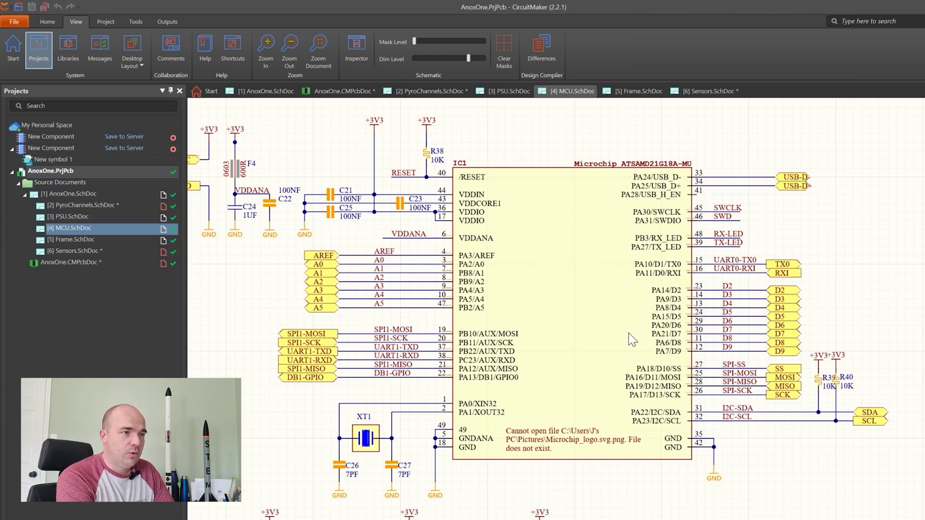
pyautogui.scroll(-1, 631, 340)
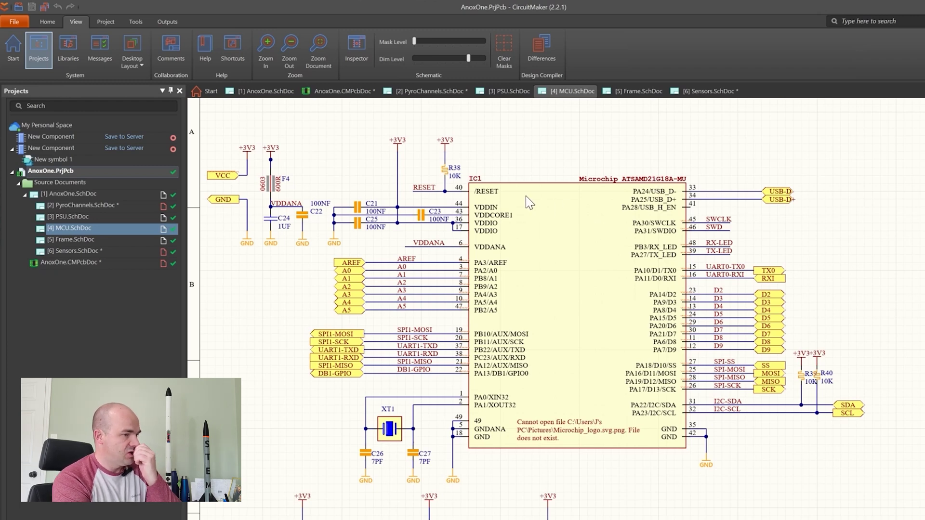
pyautogui.scroll(-3, 525, 196)
pyautogui.scroll(3, 448, 465)
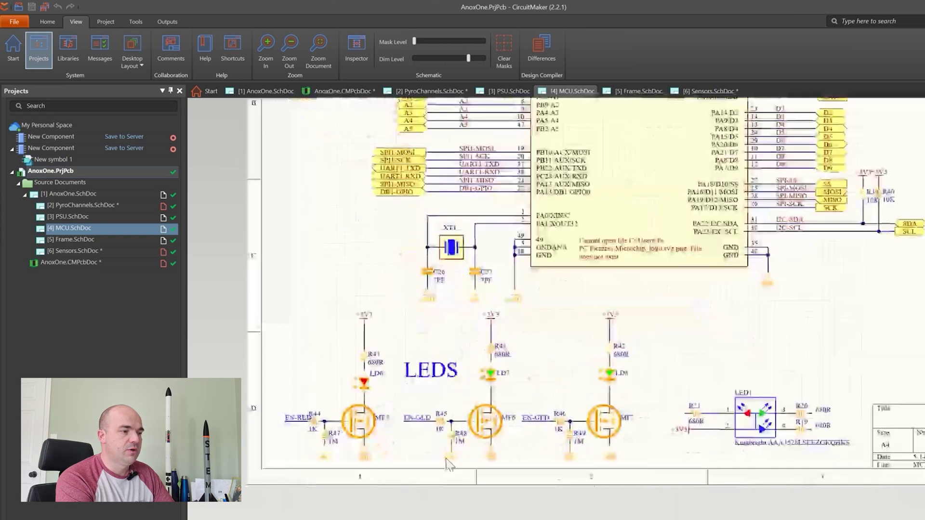
pyautogui.scroll(1, 448, 465)
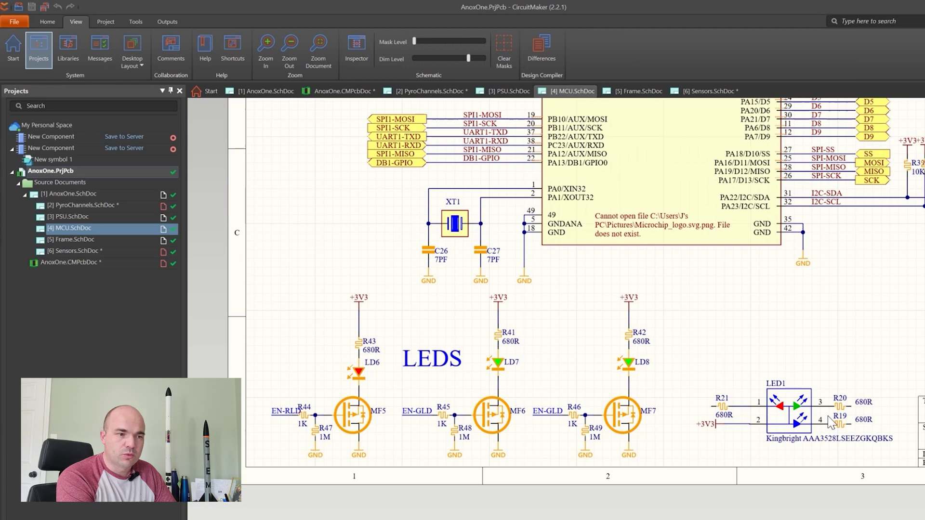
pyautogui.scroll(-4, 245, 407)
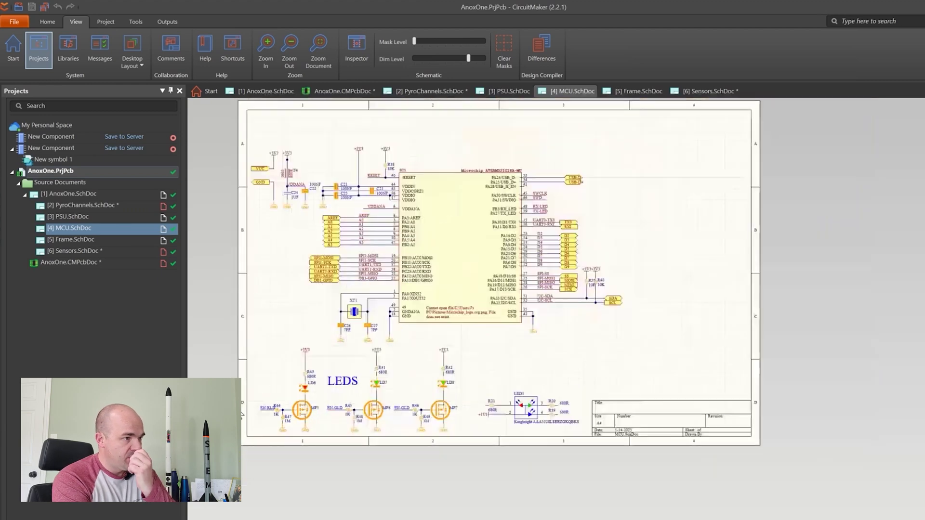
pyautogui.scroll(3, 261, 247)
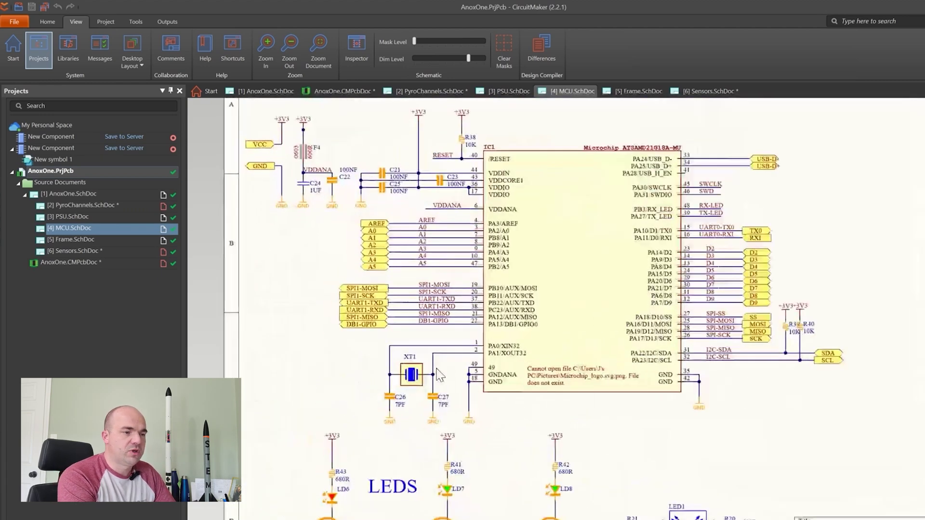
pyautogui.scroll(1, 491, 362)
pyautogui.scroll(1, 509, 240)
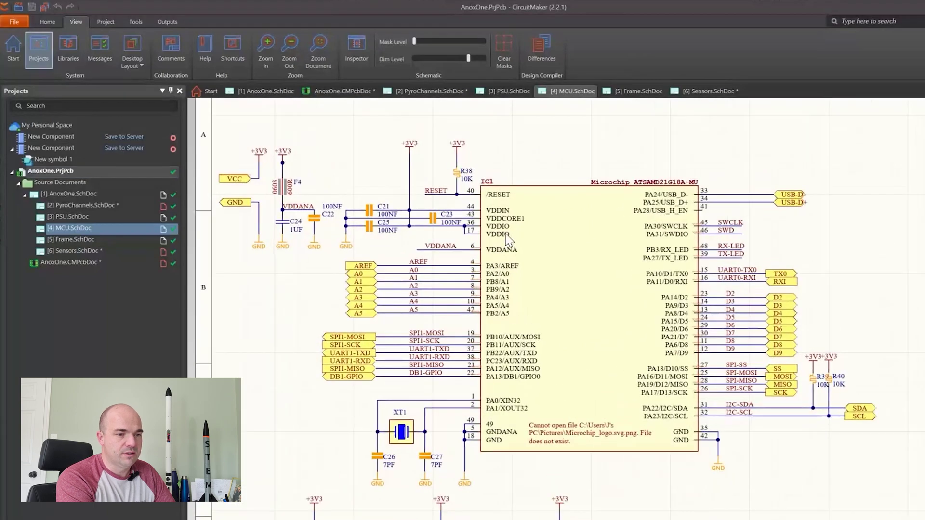
pyautogui.scroll(-1, 522, 233)
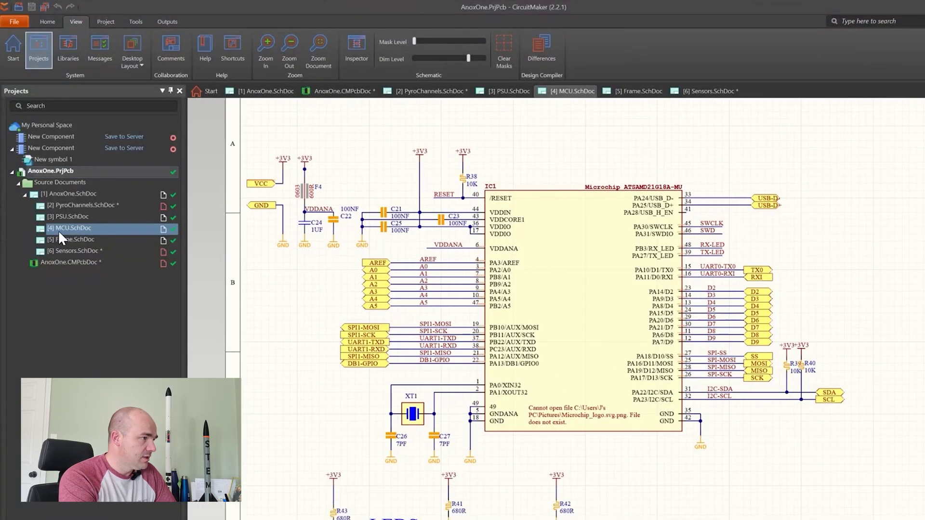
# Switch to PSU.SchDoc and zoom in on charger U6 and the USB-C connector CON1A.
pyautogui.click(72, 218)
pyautogui.scroll(-1, 415, 328)
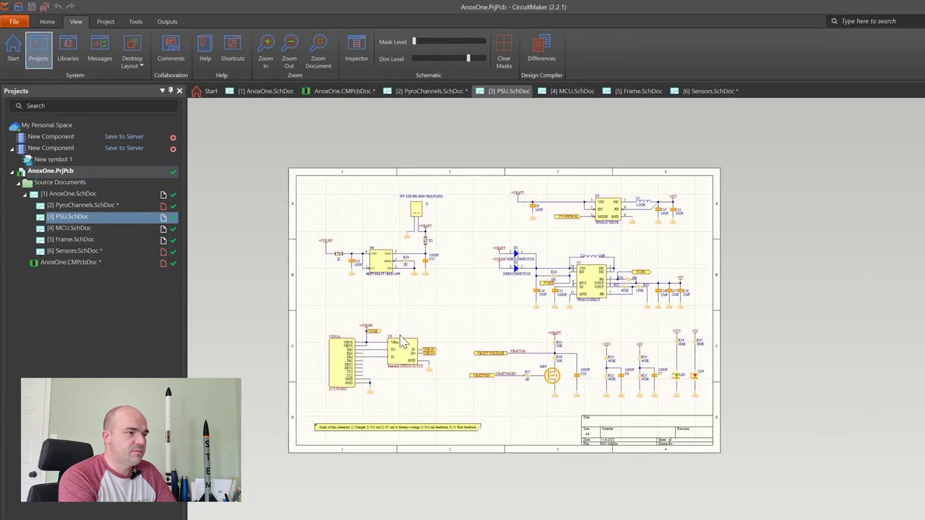
pyautogui.scroll(4, 366, 270)
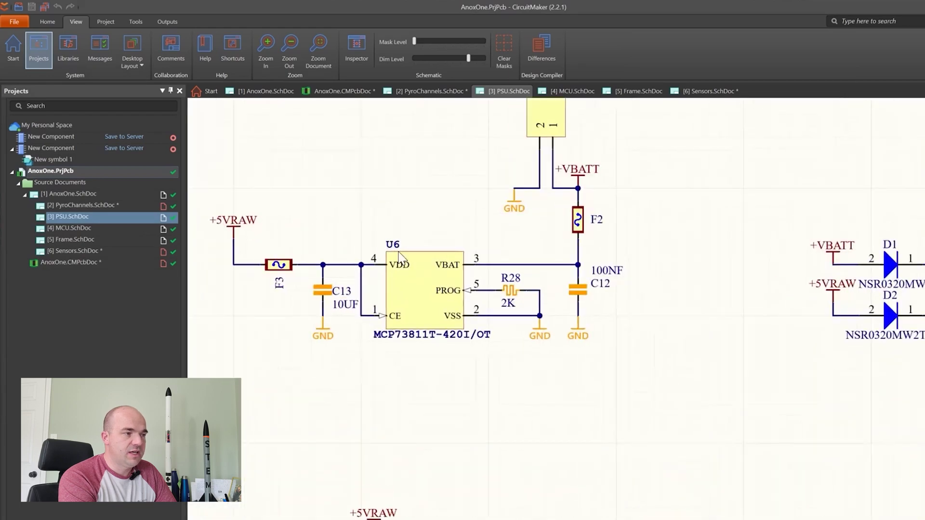
pyautogui.scroll(-1, 441, 361)
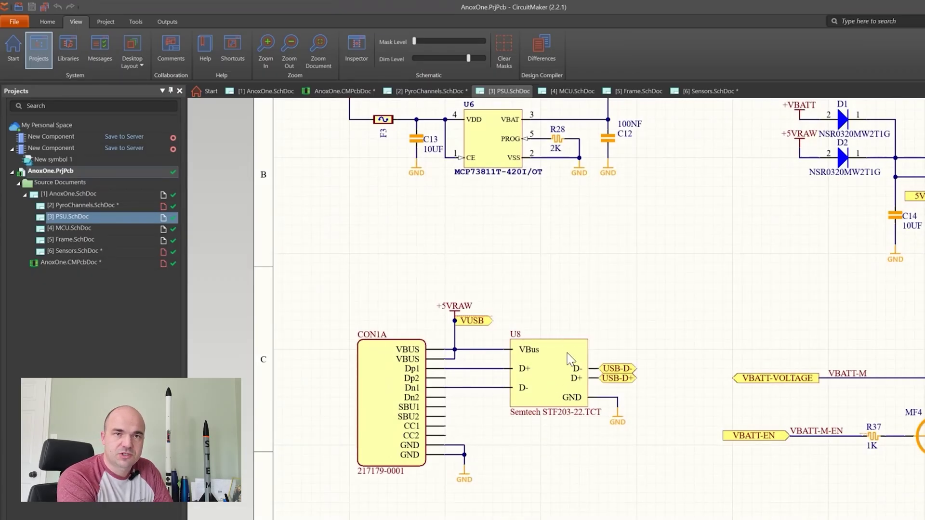
pyautogui.scroll(-2, 359, 379)
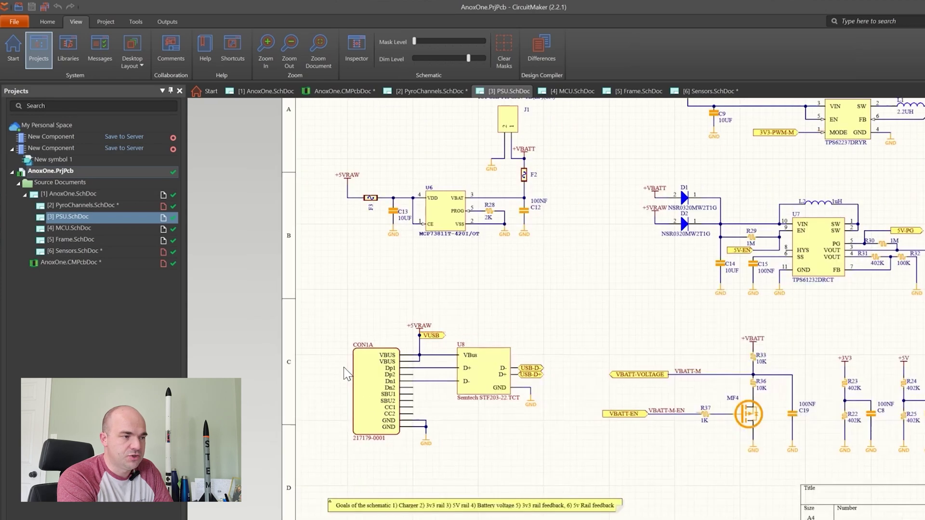
pyautogui.scroll(-3, 320, 402)
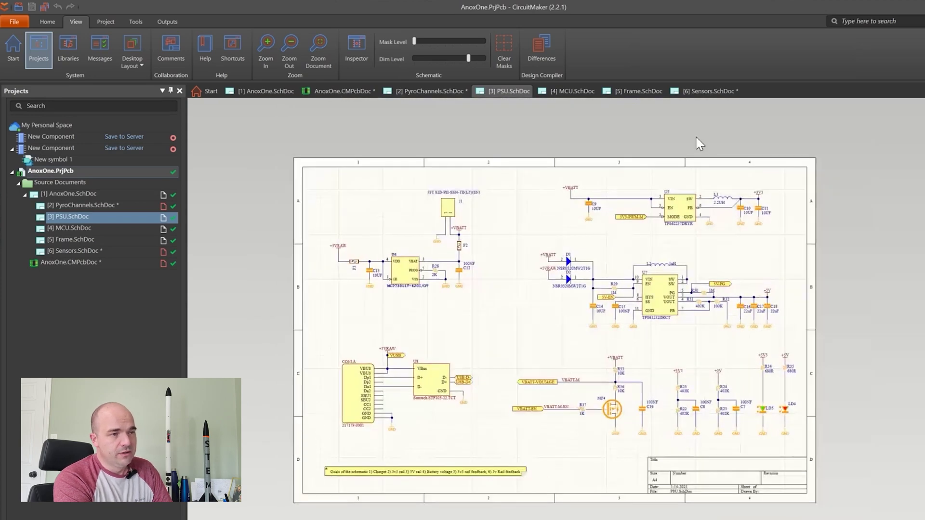
pyautogui.scroll(3, 676, 175)
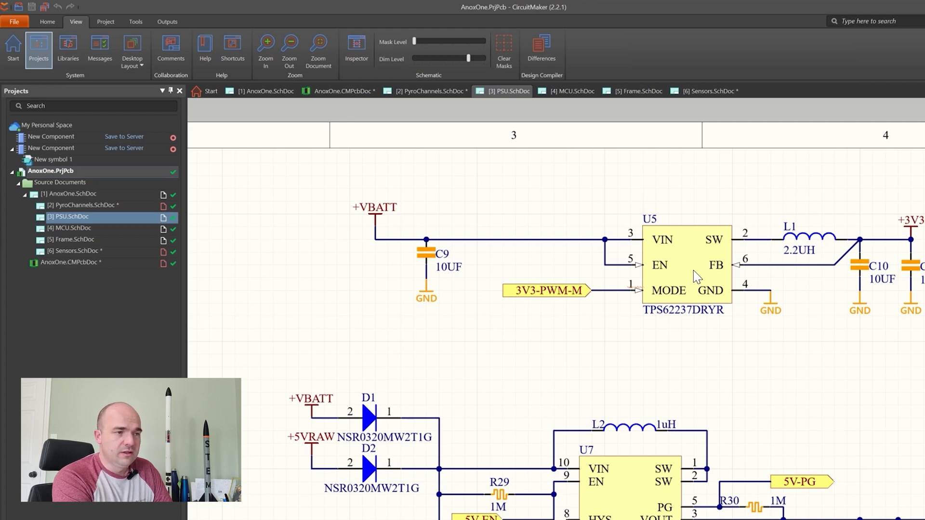
pyautogui.scroll(-1, 566, 212)
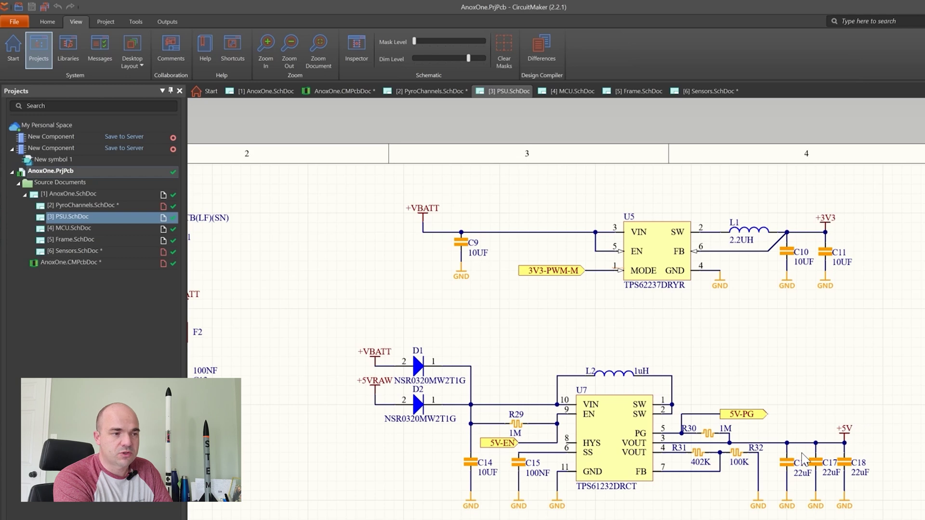
pyautogui.scroll(3, 422, 280)
pyautogui.scroll(-2, 655, 284)
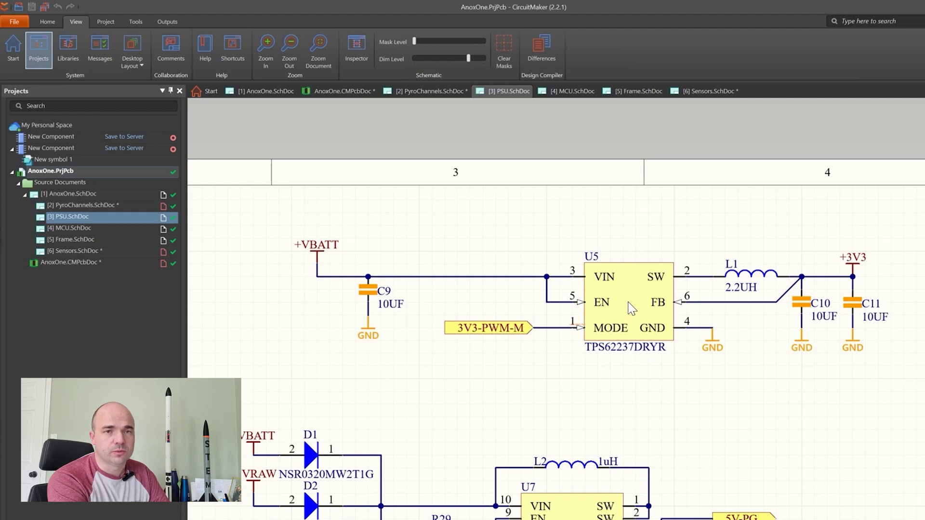
pyautogui.scroll(-3, 665, 220)
pyautogui.scroll(3, 620, 381)
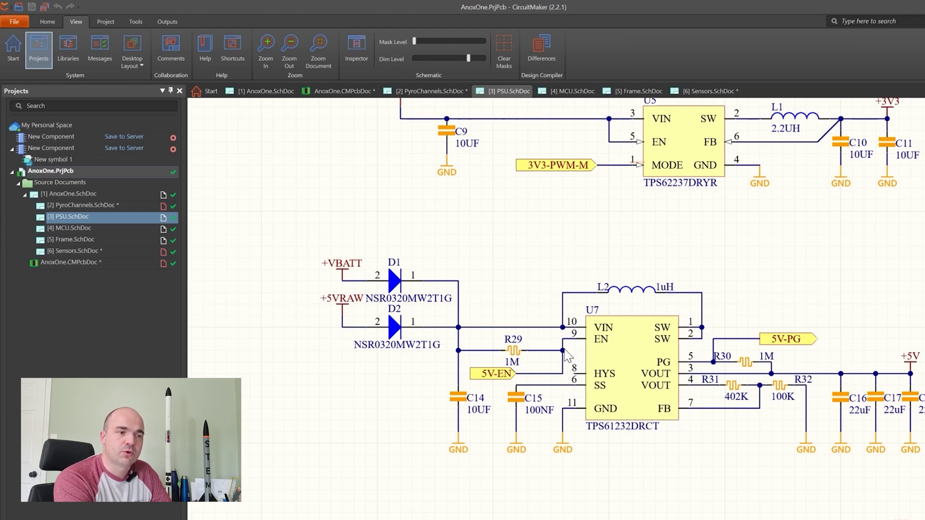
pyautogui.scroll(-1, 568, 357)
pyautogui.scroll(1, 720, 369)
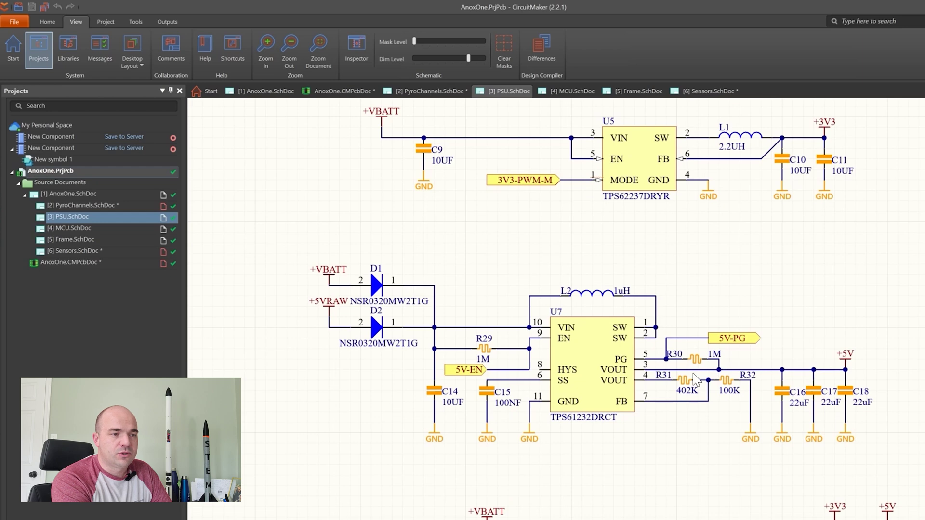
pyautogui.scroll(1, 696, 381)
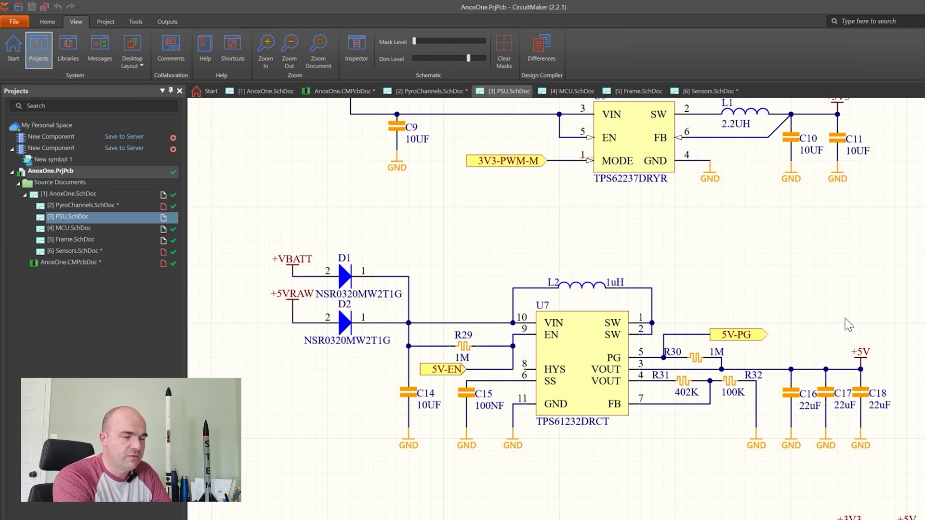
pyautogui.scroll(-1, 849, 325)
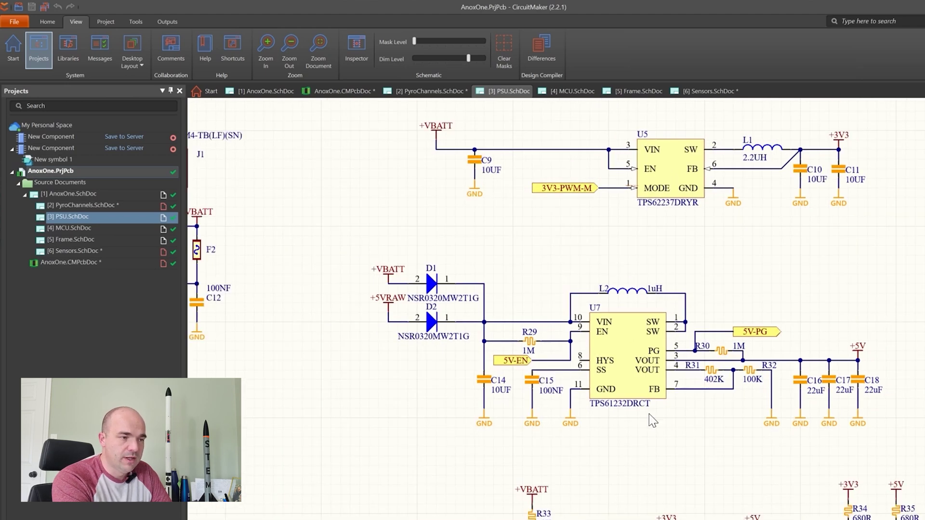
pyautogui.scroll(2, 632, 338)
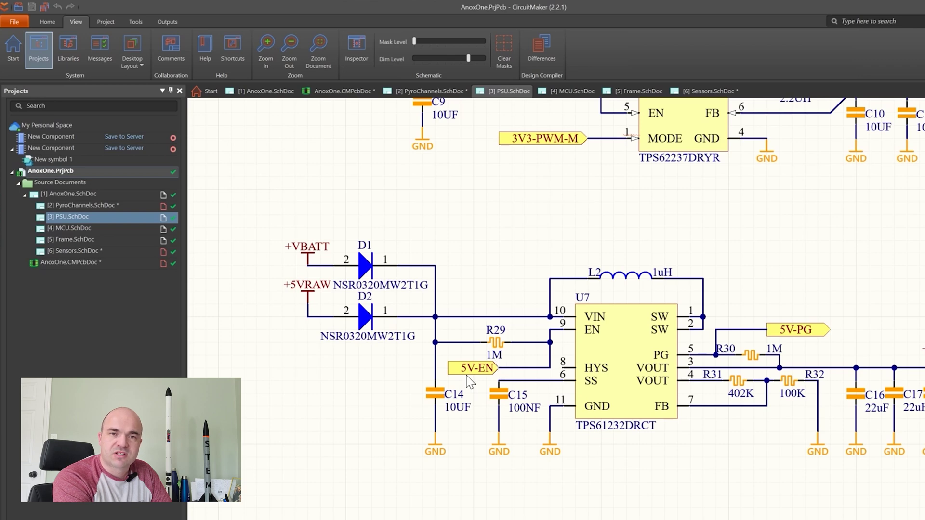
pyautogui.scroll(-1, 498, 370)
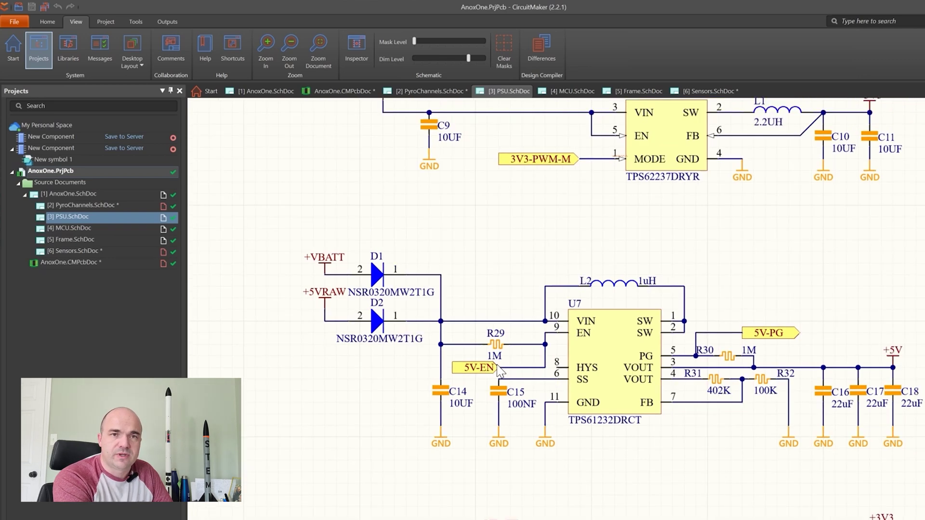
pyautogui.scroll(-4, 597, 264)
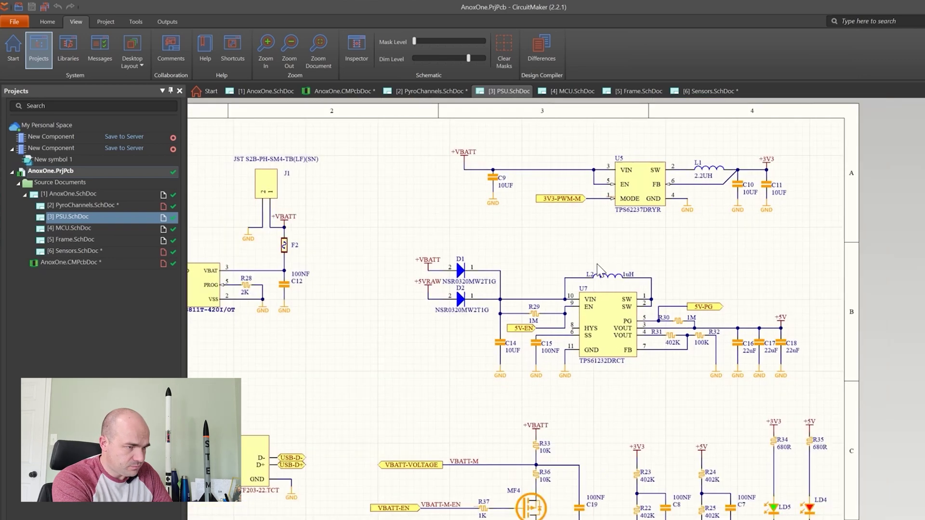
pyautogui.scroll(4, 505, 328)
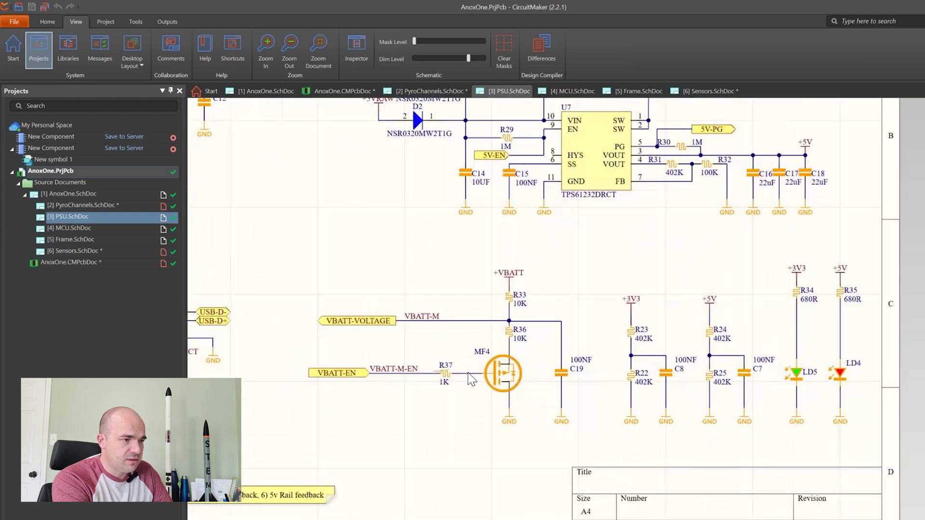
pyautogui.scroll(1, 299, 292)
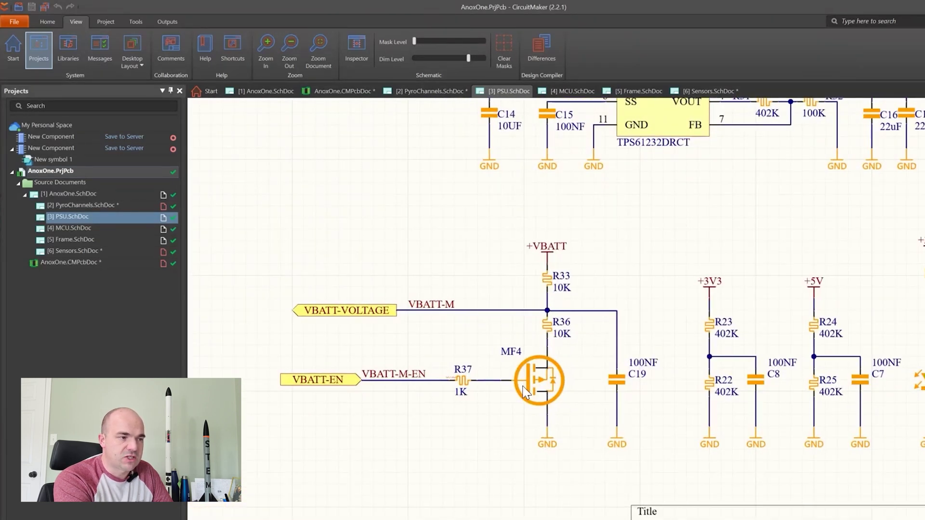
pyautogui.scroll(-1, 361, 393)
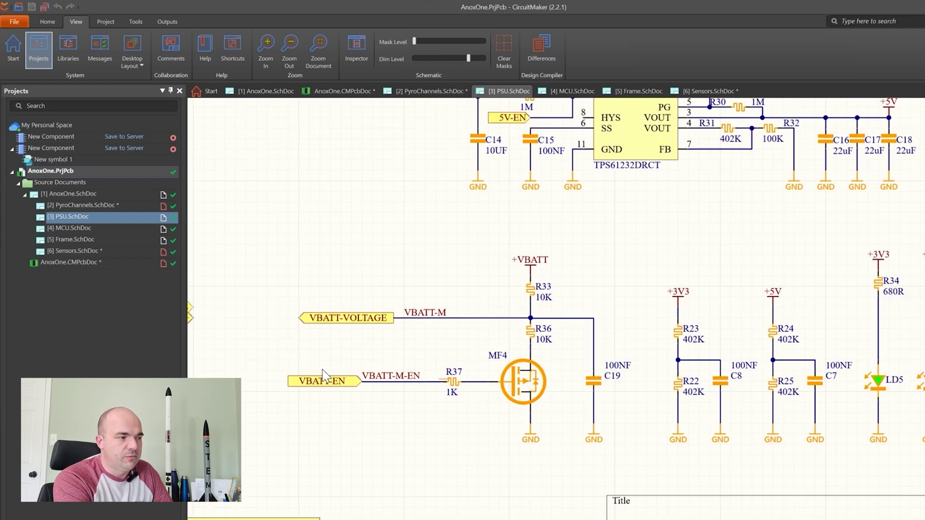
pyautogui.scroll(-1, 285, 321)
pyautogui.scroll(2, 715, 355)
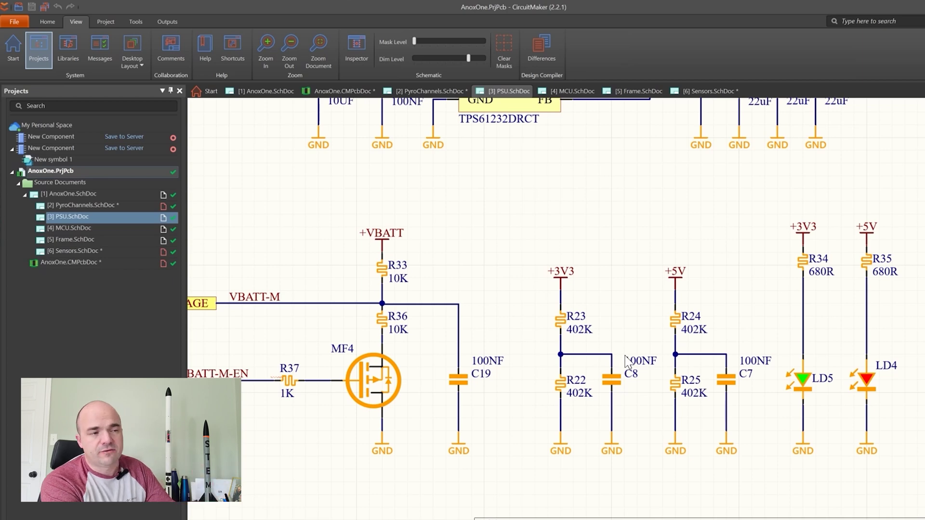
pyautogui.scroll(-1, 520, 369)
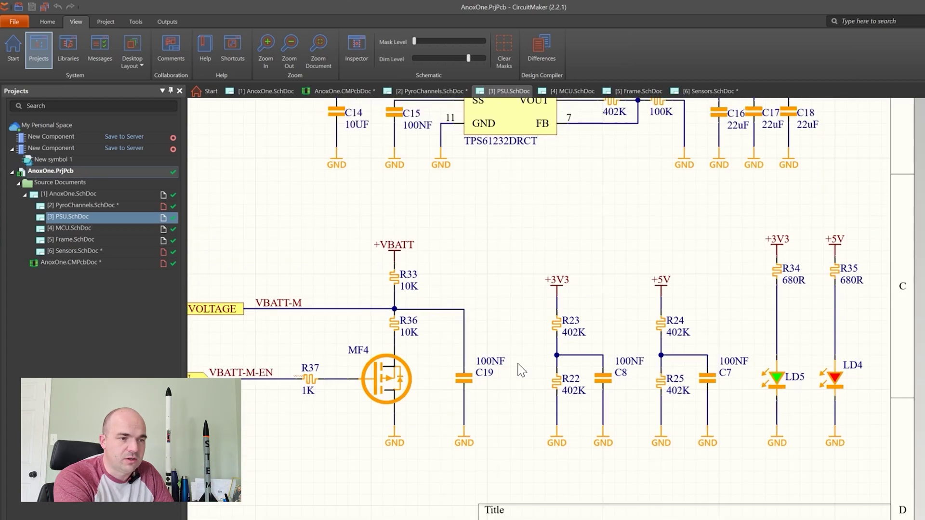
pyautogui.scroll(1, 904, 363)
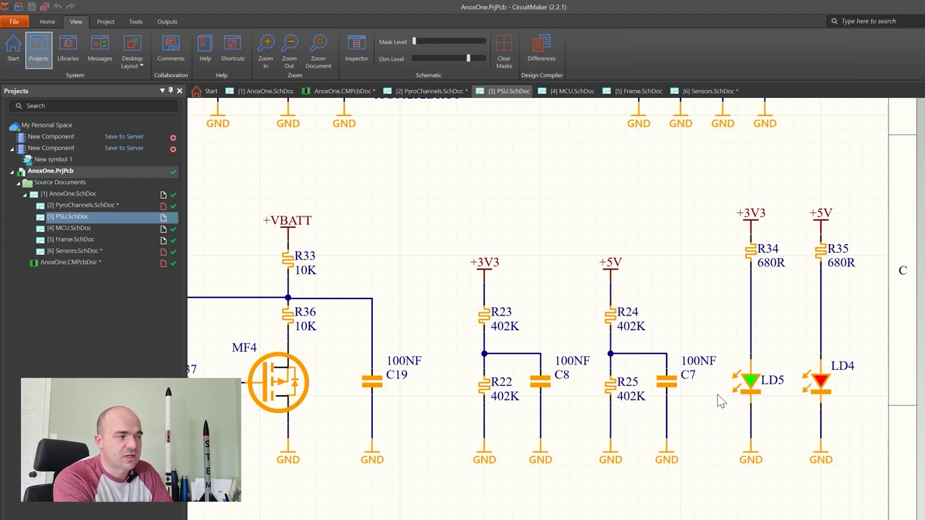
pyautogui.scroll(-5, 718, 398)
pyautogui.scroll(-3, 736, 361)
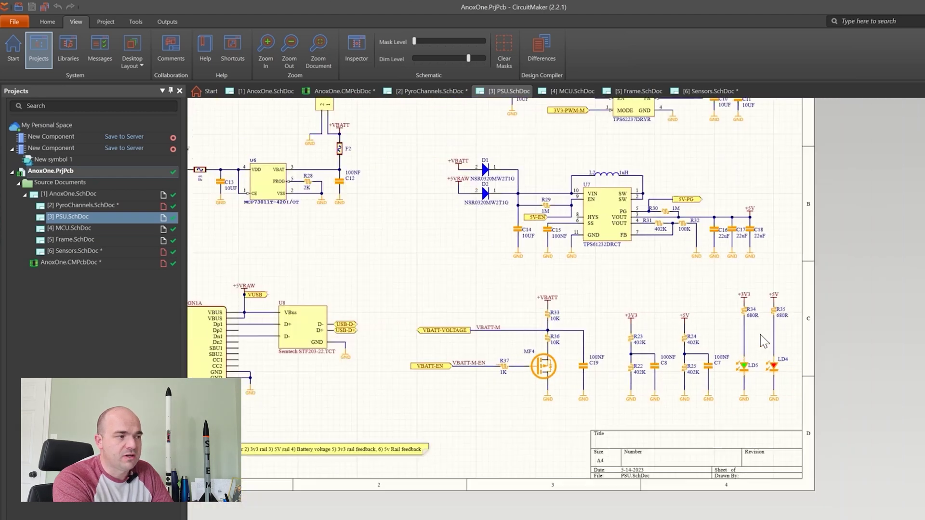
pyautogui.scroll(-3, 760, 335)
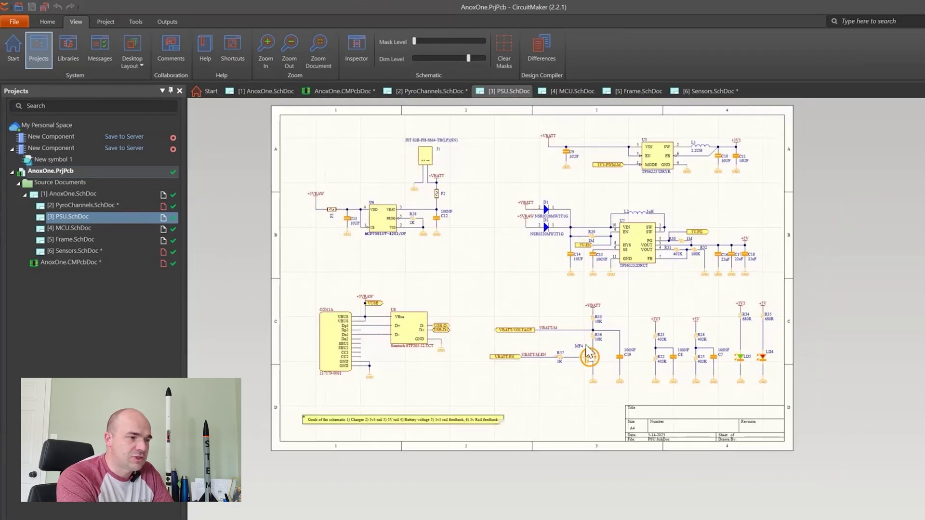
pyautogui.scroll(3, 588, 349)
pyautogui.scroll(3, 773, 374)
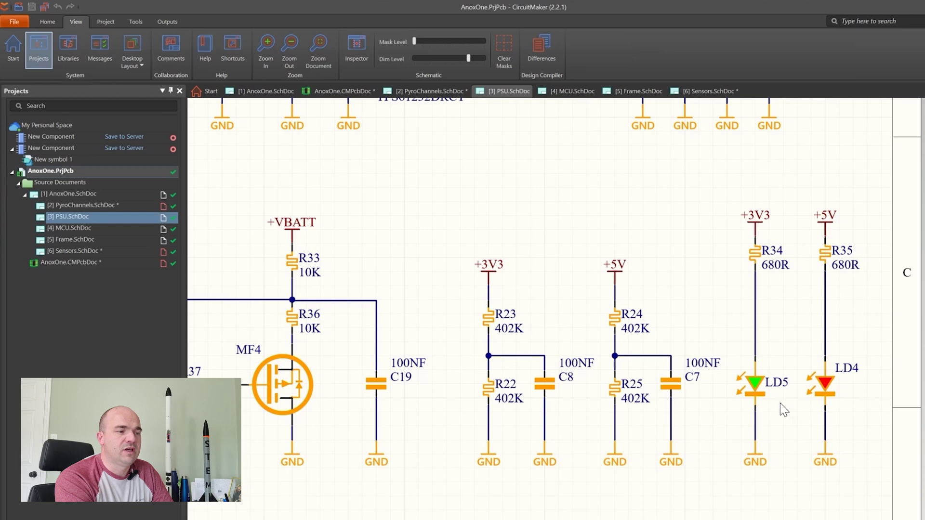
pyautogui.scroll(-5, 779, 410)
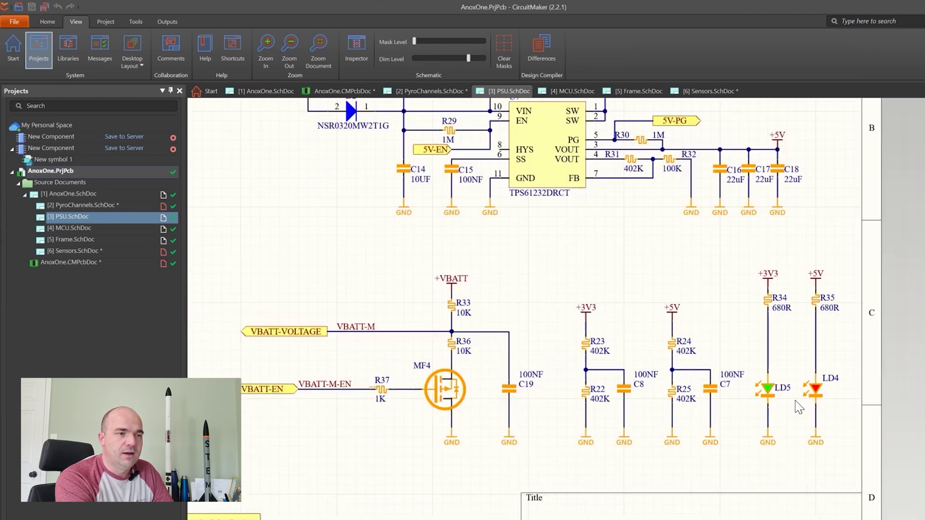
pyautogui.scroll(1, 598, 314)
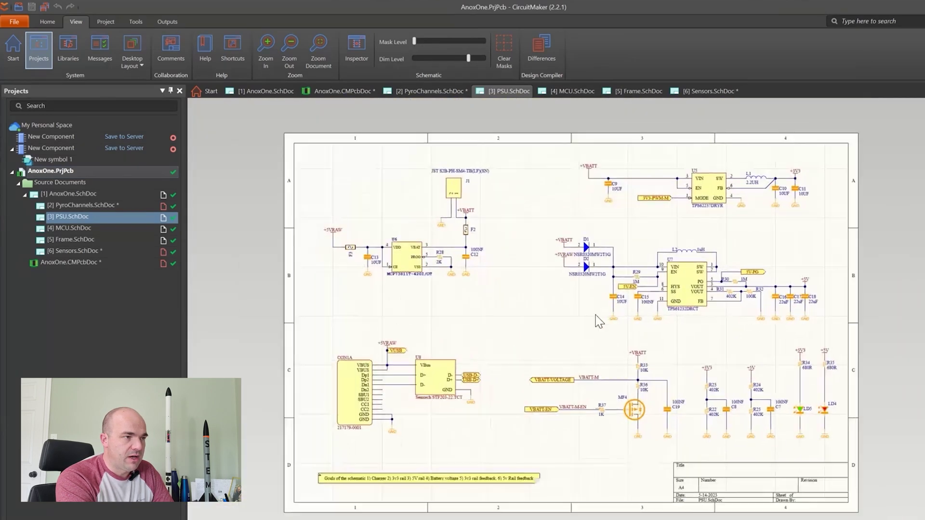
# Open Frame.SchDoc and zoom into micro-SD socket SD1 and FRAM U9.
pyautogui.doubleClick(72, 240)
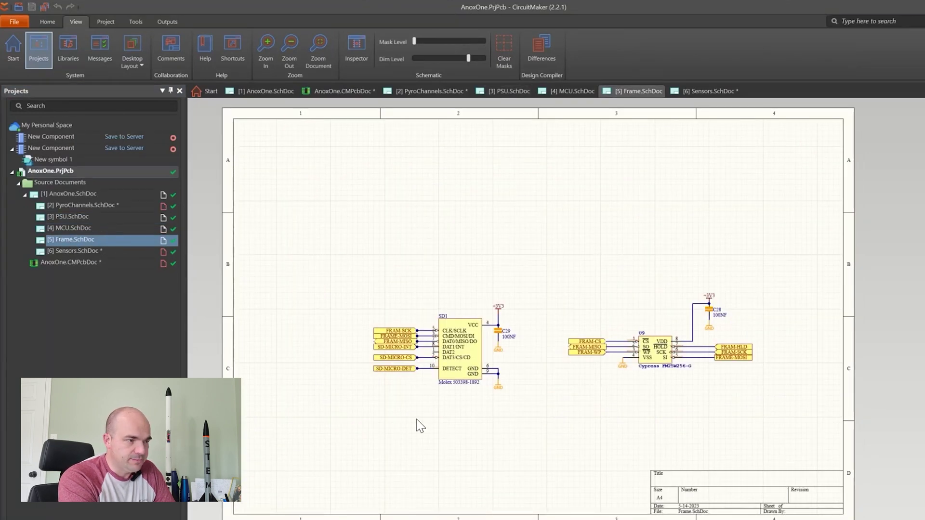
pyautogui.scroll(2, 436, 397)
pyautogui.scroll(1, 472, 356)
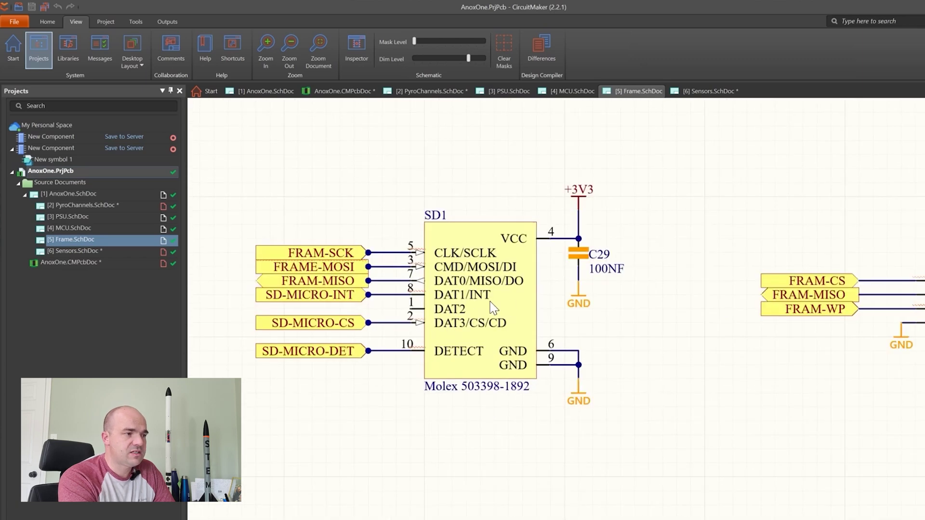
pyautogui.scroll(1, 395, 292)
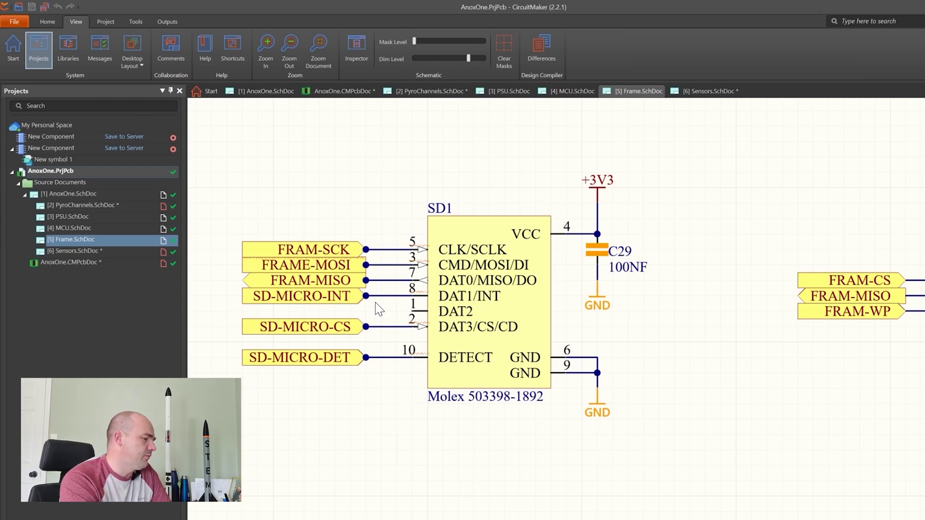
pyautogui.scroll(-1, 753, 386)
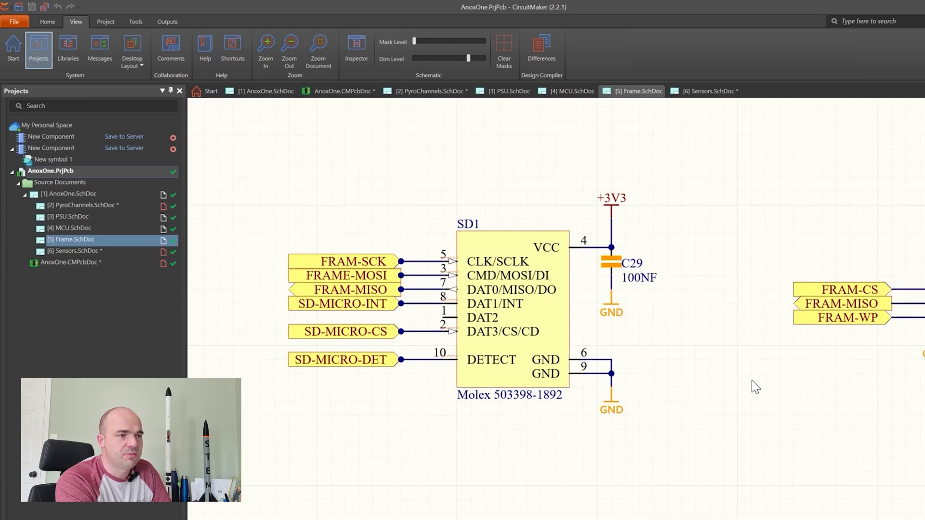
pyautogui.scroll(2, 511, 376)
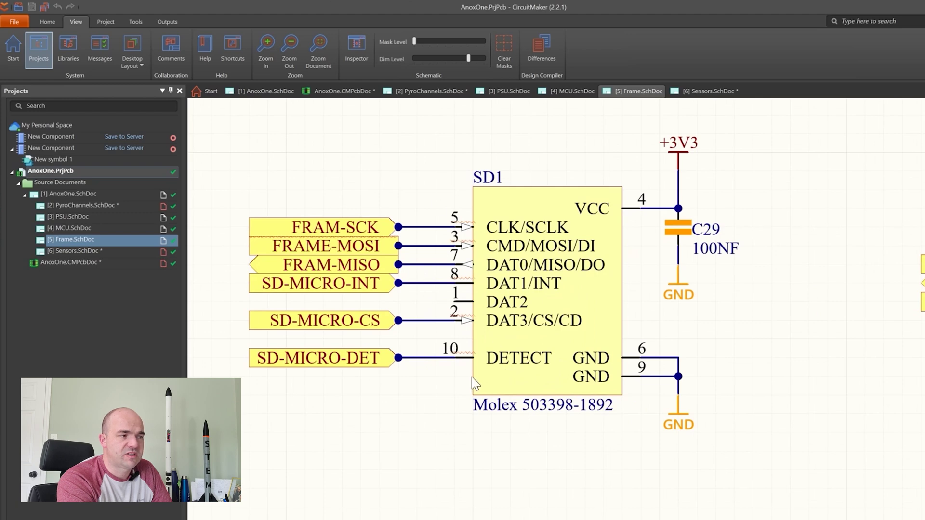
pyautogui.scroll(-1, 523, 390)
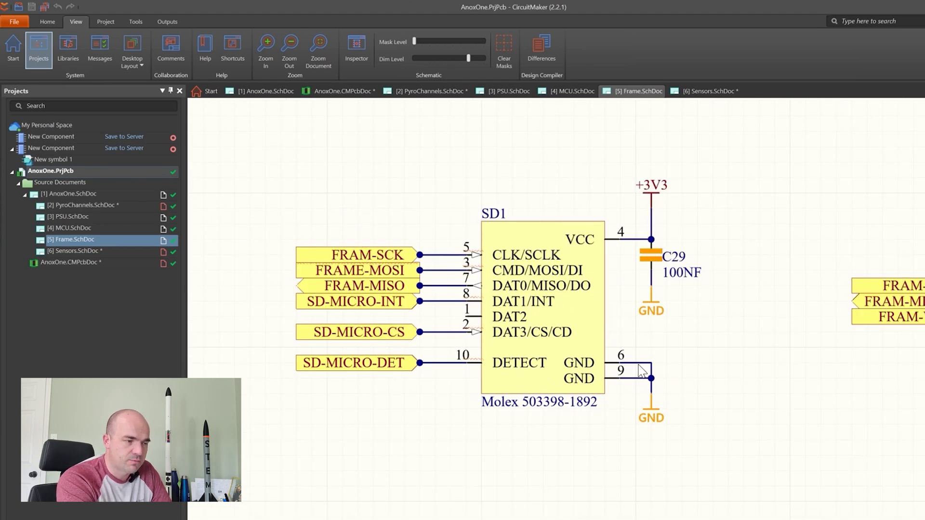
pyautogui.scroll(-1, 318, 375)
pyautogui.scroll(-1, 391, 374)
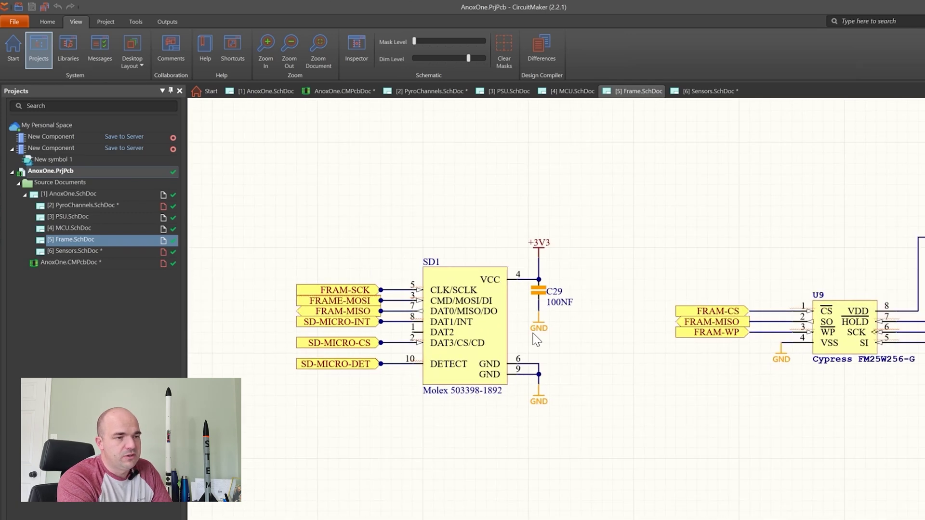
pyautogui.scroll(-1, 381, 331)
pyautogui.scroll(2, 383, 285)
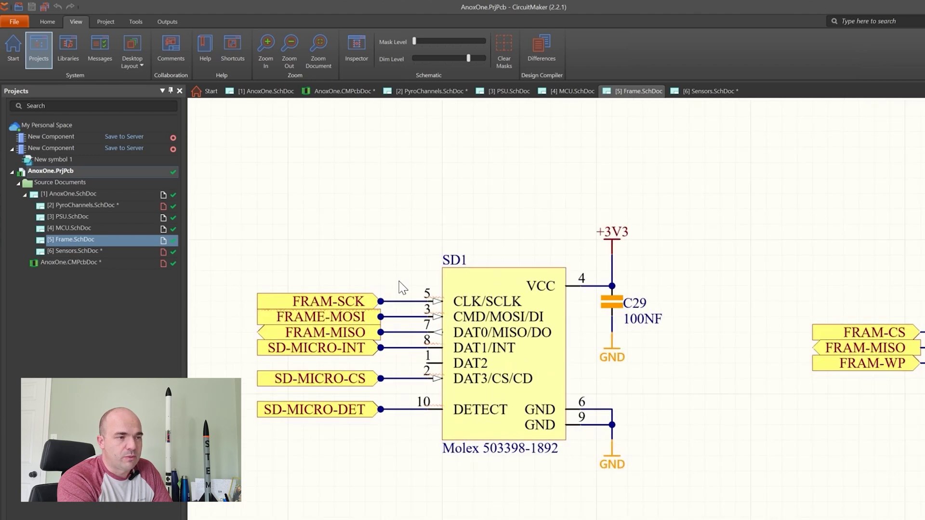
pyautogui.scroll(2, 369, 371)
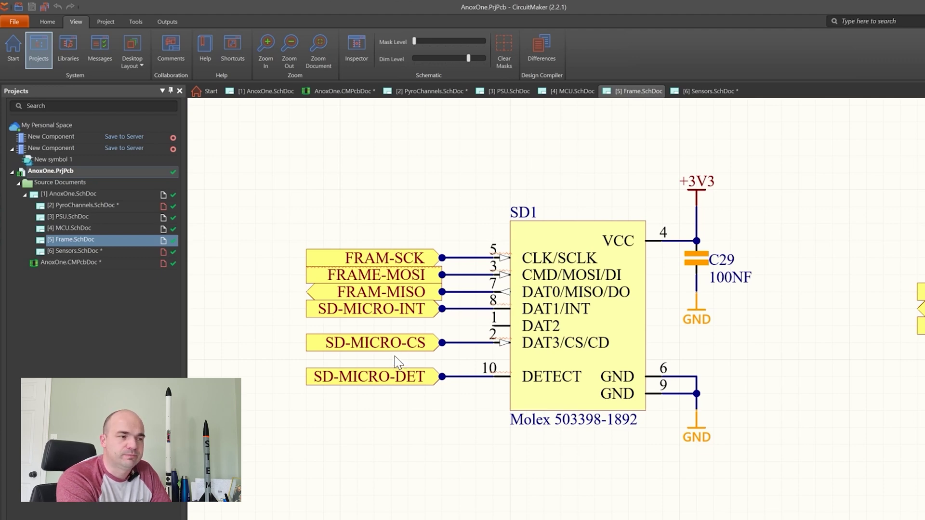
pyautogui.scroll(-3, 411, 353)
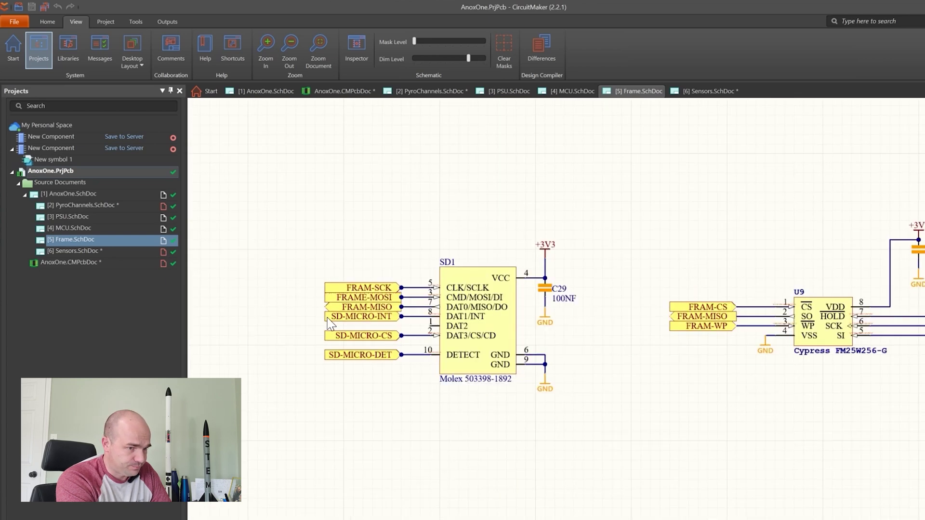
pyautogui.scroll(3, 753, 384)
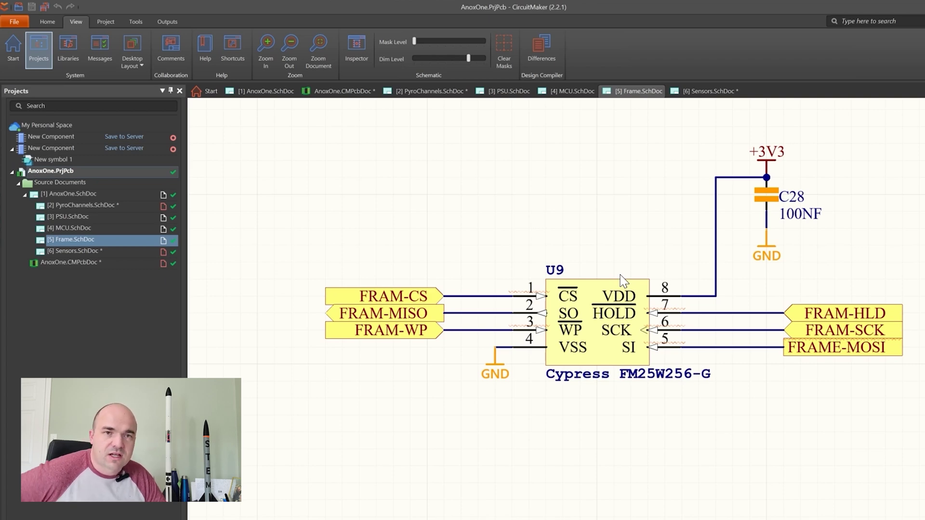
pyautogui.scroll(-3, 632, 244)
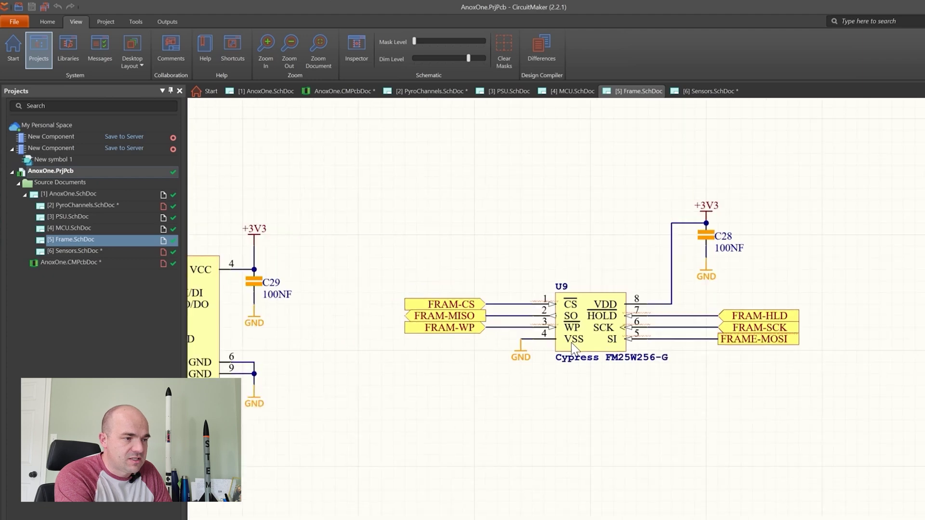
pyautogui.scroll(-3, 718, 288)
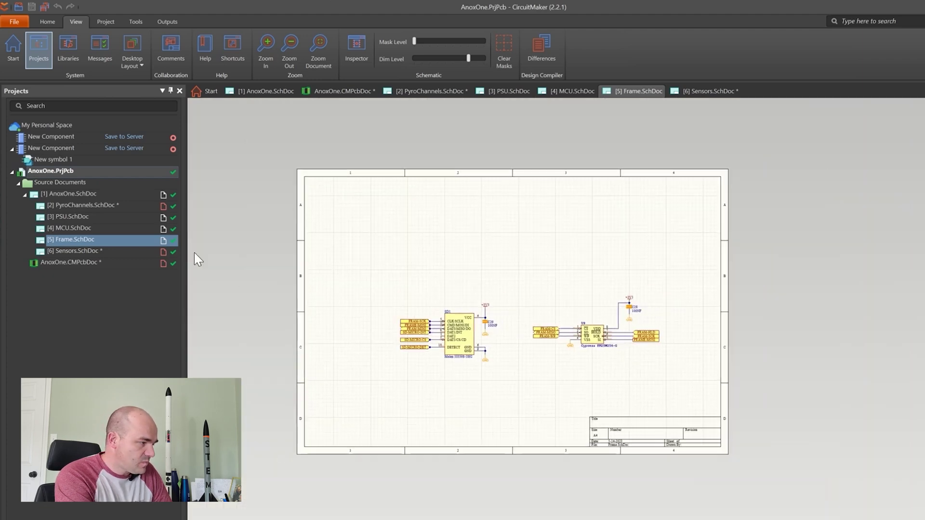
# Switch to Sensors.SchDoc and zoom around U11, U13 and the Nice-RF module U12.
pyautogui.click(61, 250)
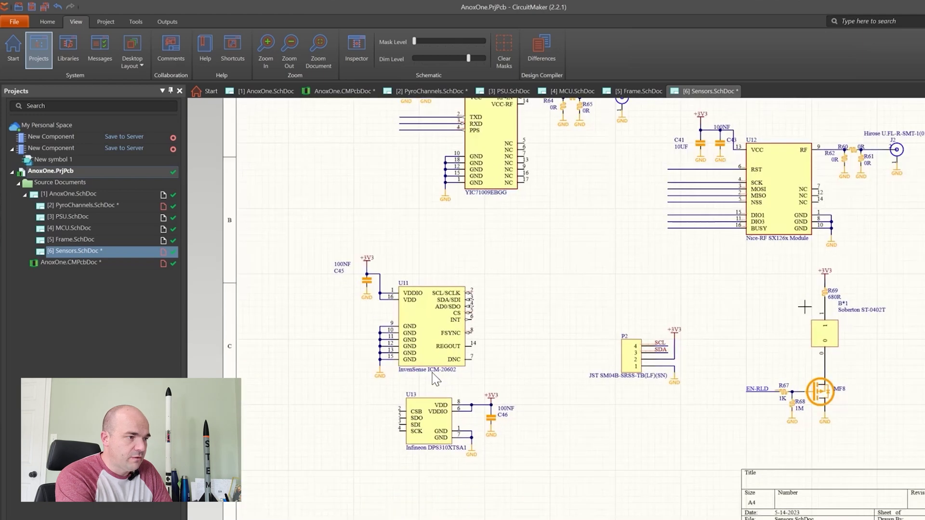
pyautogui.scroll(3, 435, 380)
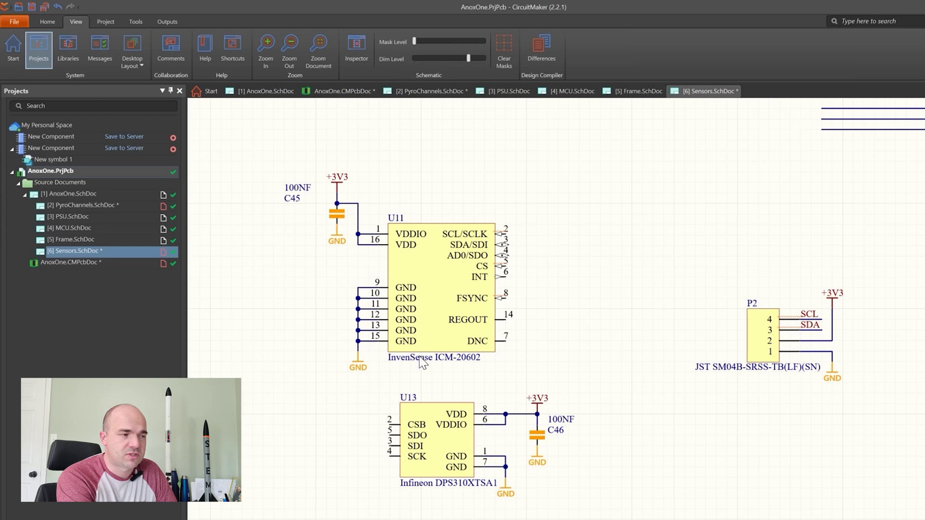
pyautogui.scroll(-1, 443, 270)
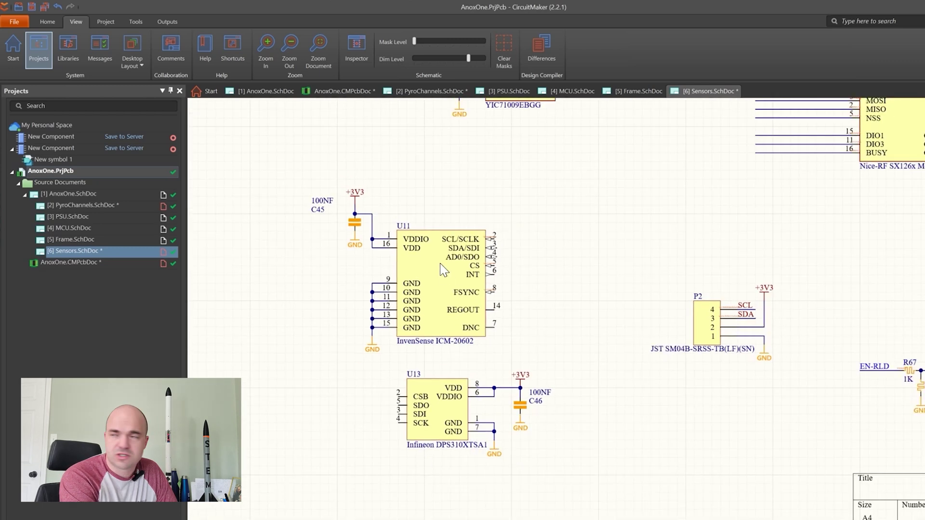
pyautogui.scroll(-1, 443, 270)
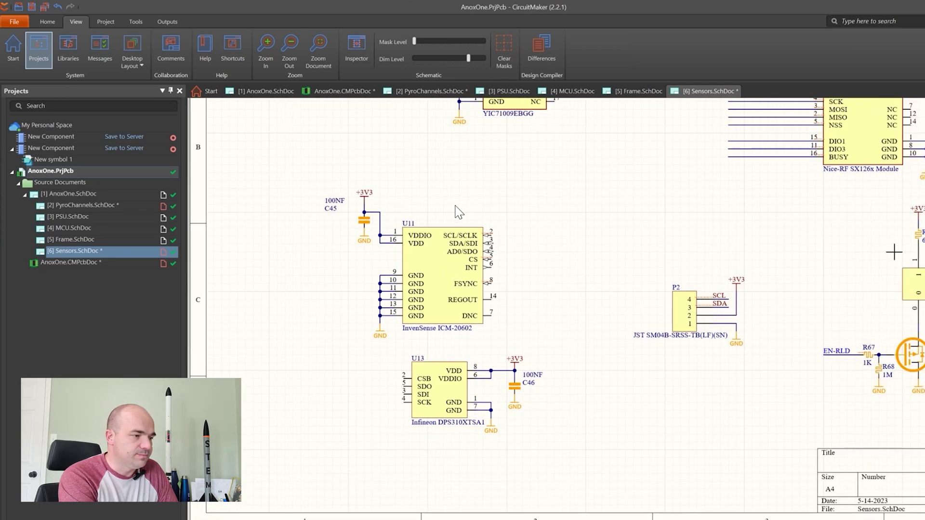
pyautogui.scroll(2, 391, 419)
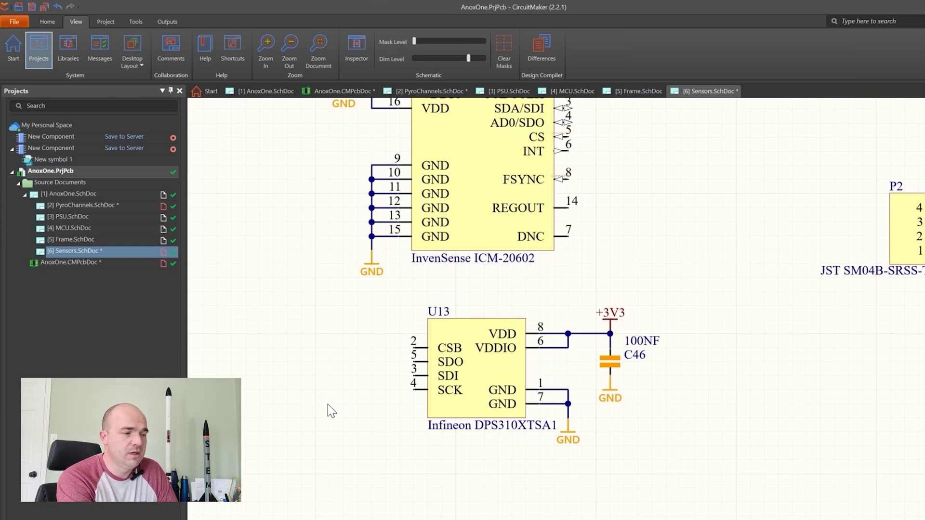
pyautogui.scroll(-2, 327, 404)
pyautogui.scroll(-2, 357, 395)
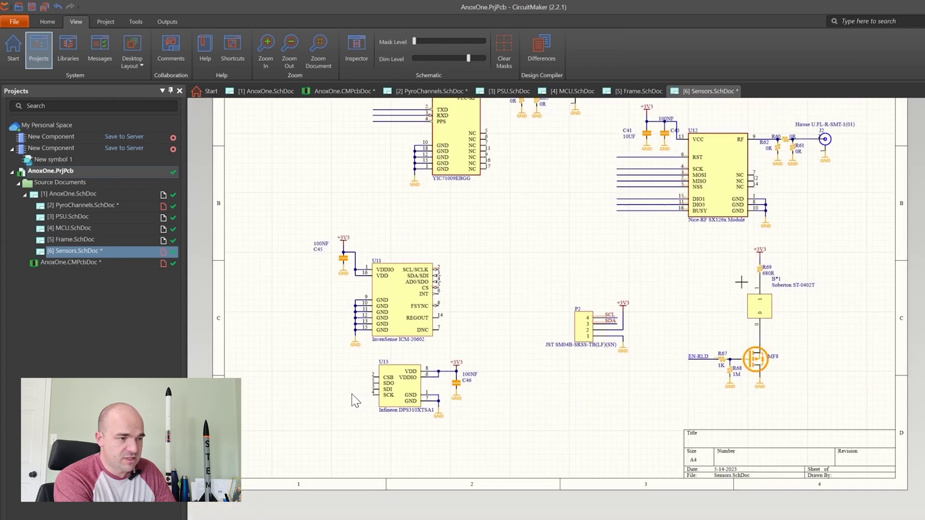
pyautogui.scroll(-1, 313, 410)
pyautogui.scroll(4, 646, 213)
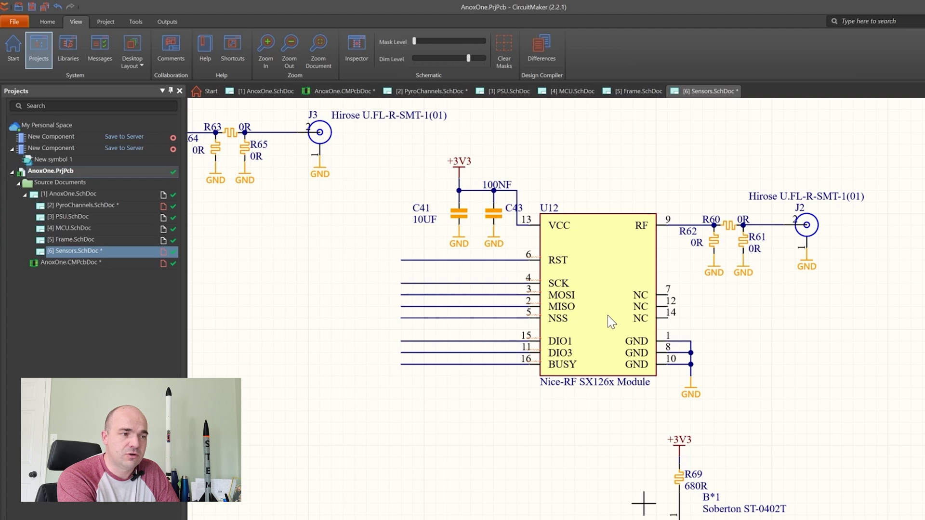
pyautogui.scroll(1, 578, 184)
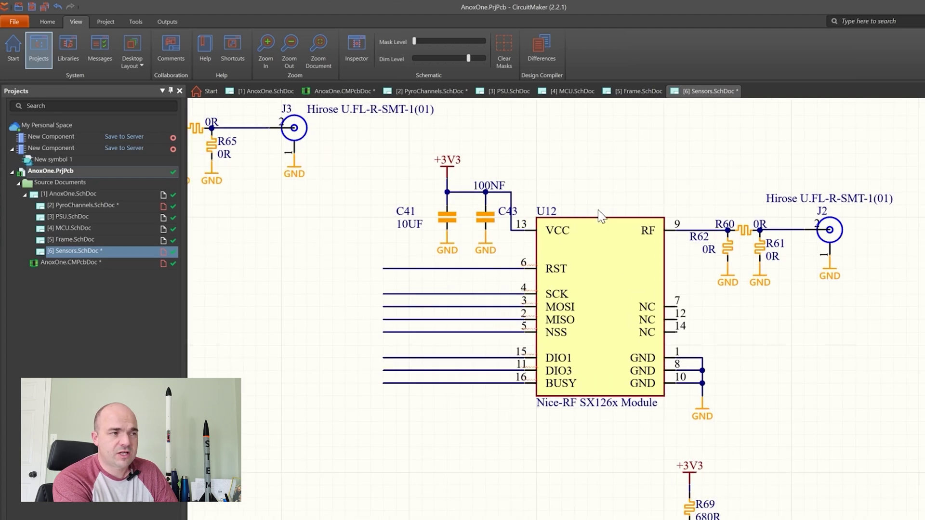
pyautogui.scroll(-1, 708, 299)
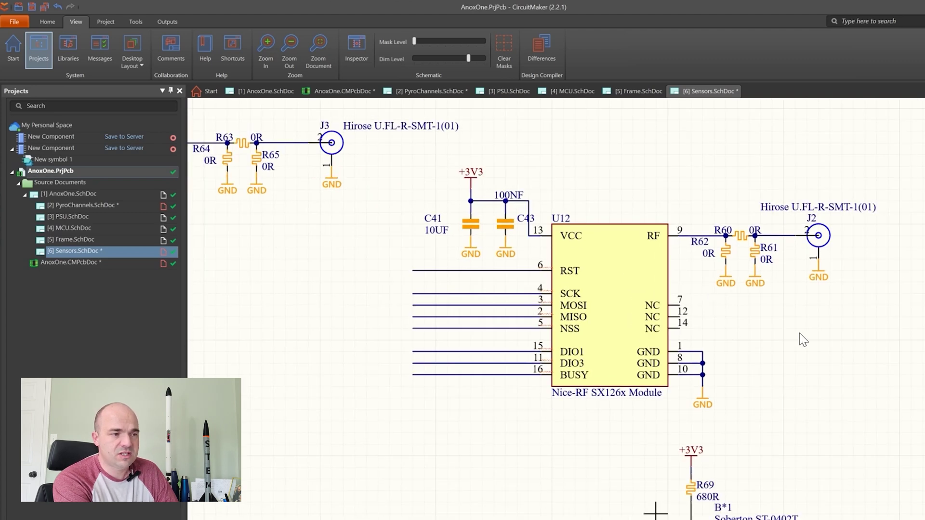
pyautogui.scroll(1, 800, 333)
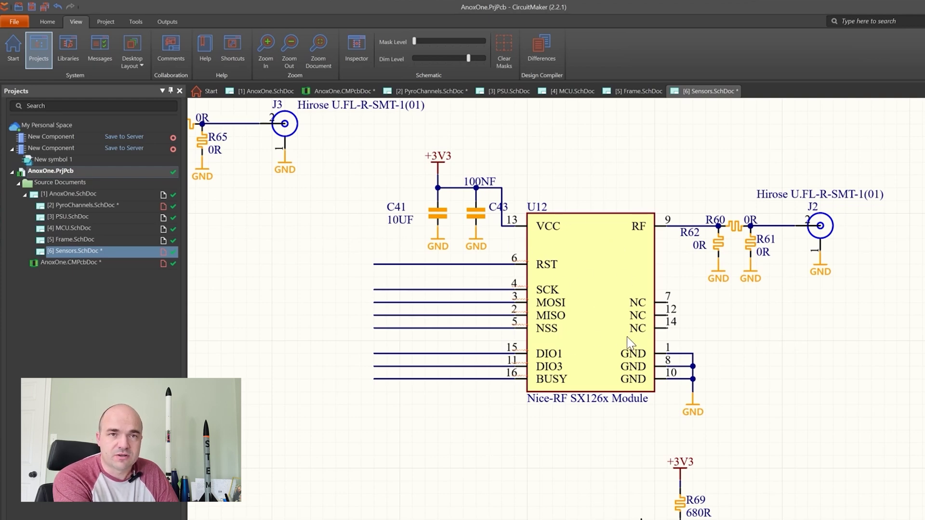
pyautogui.scroll(-1, 628, 342)
pyautogui.scroll(1, 574, 330)
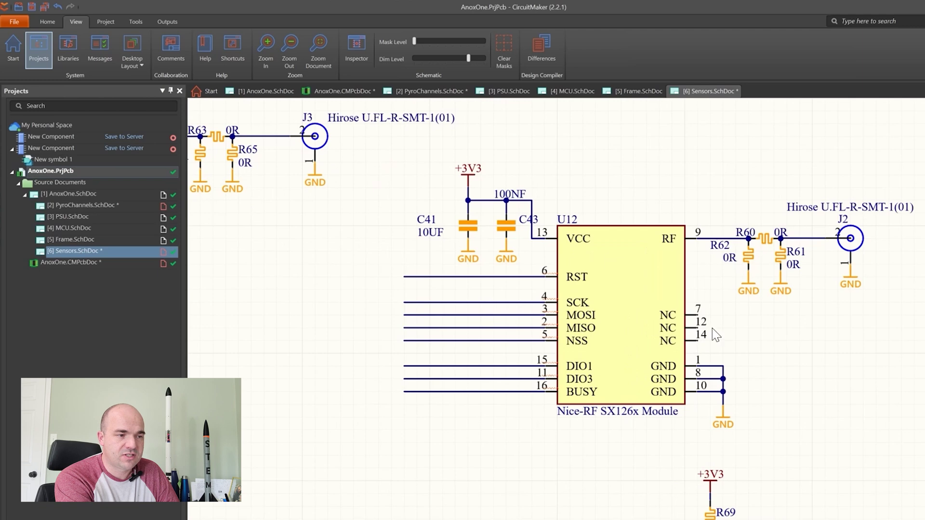
pyautogui.scroll(-1, 712, 328)
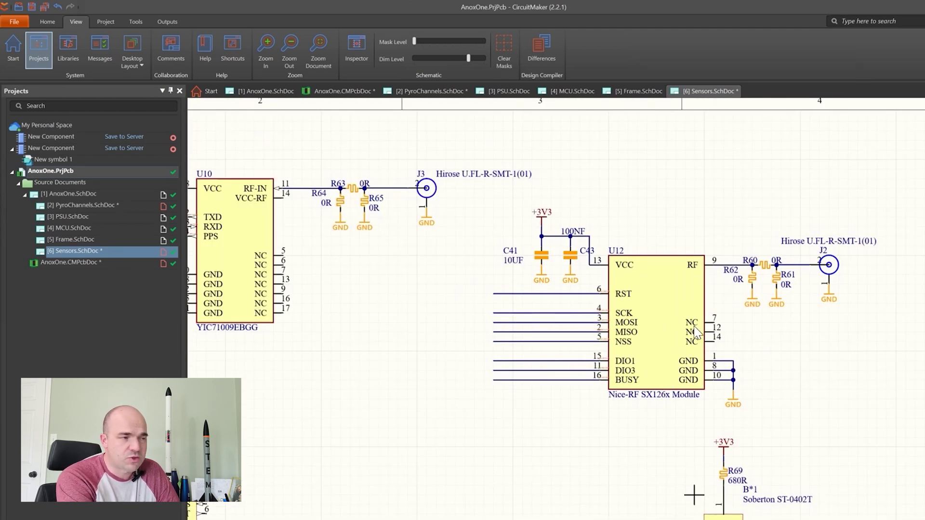
pyautogui.scroll(-1, 776, 272)
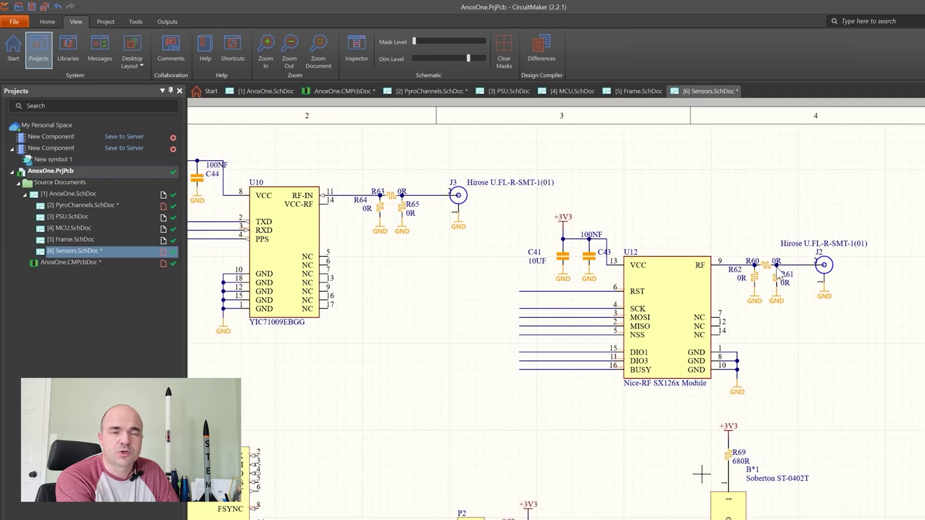
pyautogui.scroll(-2, 779, 272)
pyautogui.scroll(-1, 776, 247)
pyautogui.scroll(3, 317, 215)
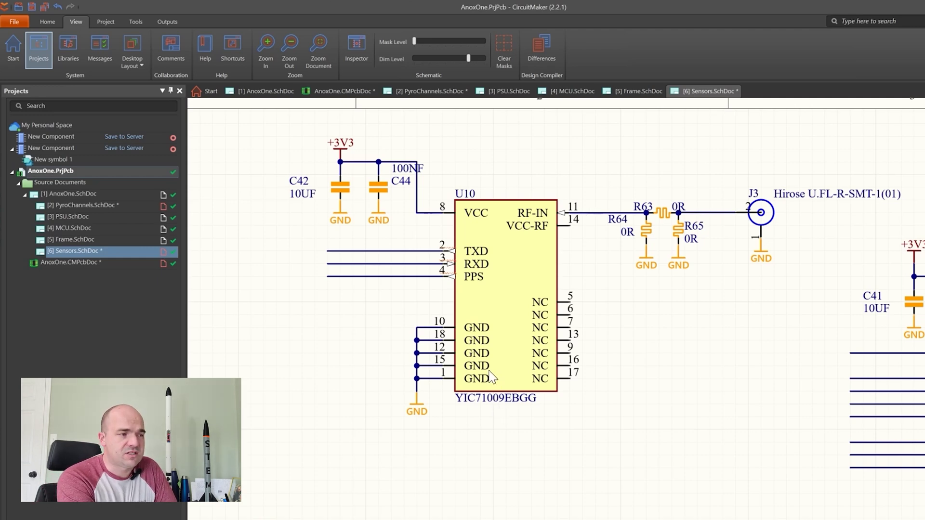
pyautogui.scroll(-2, 492, 377)
pyautogui.scroll(1, 455, 268)
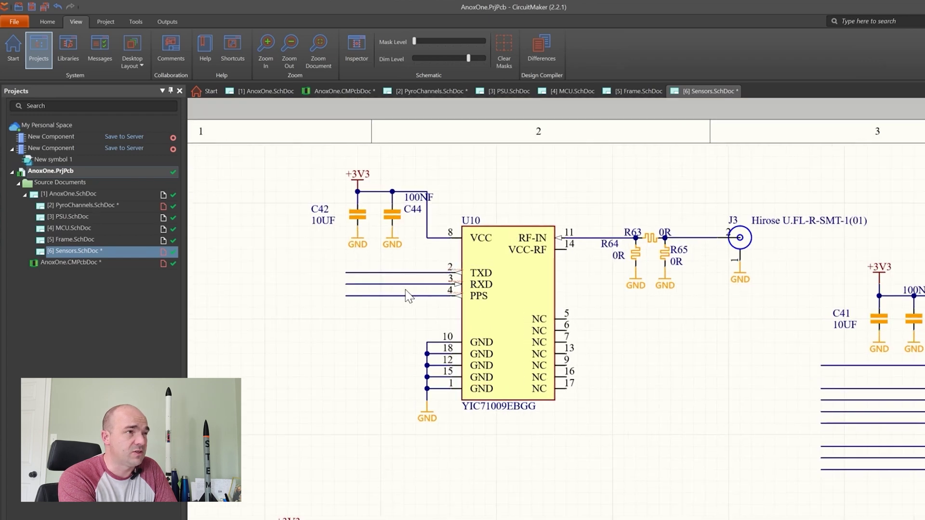
pyautogui.scroll(1, 409, 296)
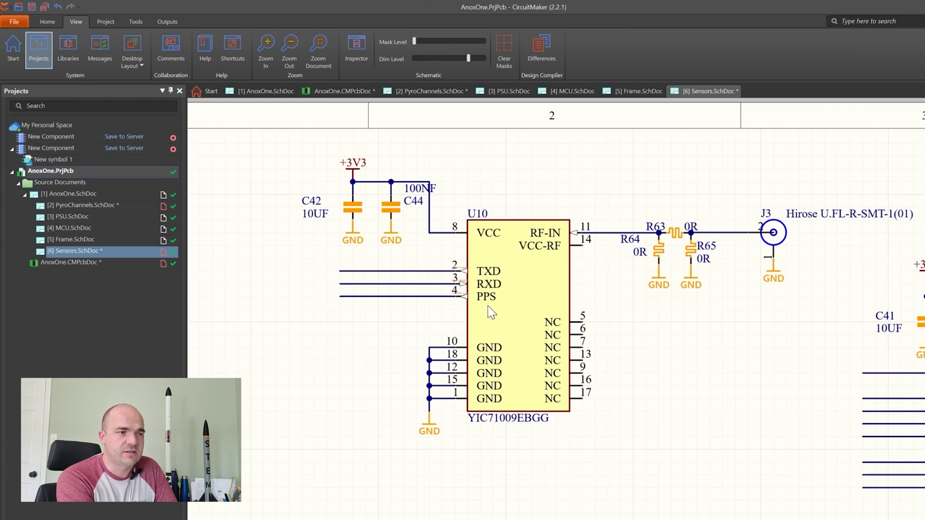
pyautogui.scroll(1, 492, 317)
pyautogui.scroll(-1, 489, 310)
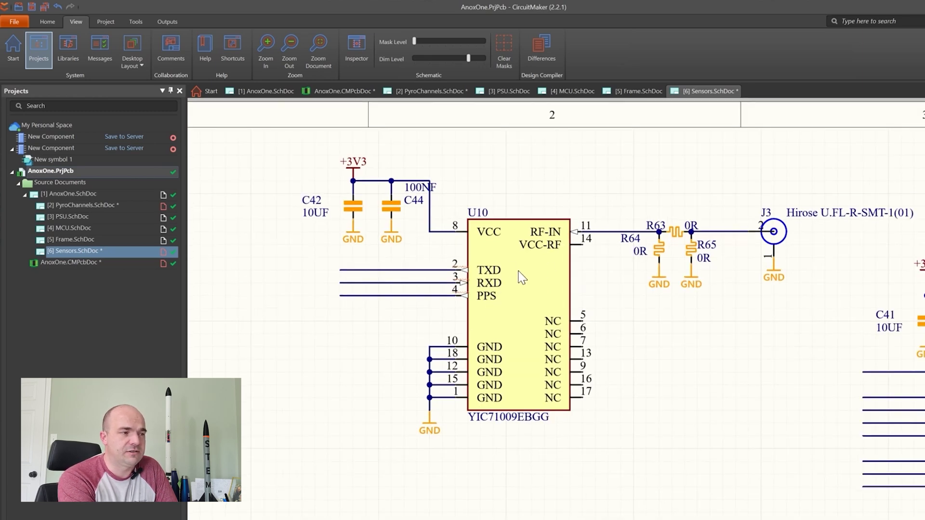
pyautogui.scroll(1, 520, 277)
pyautogui.scroll(-1, 529, 303)
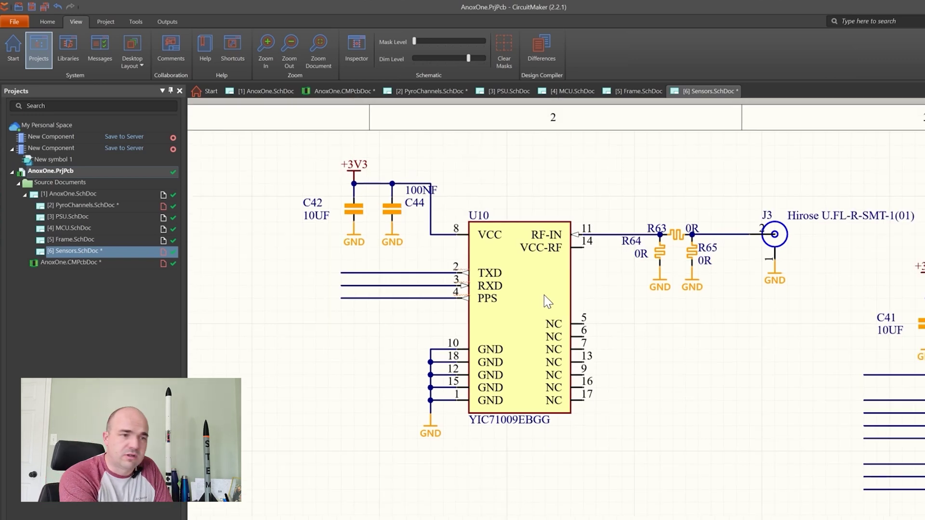
pyautogui.scroll(-4, 491, 180)
pyautogui.hotkey('ctrl', 'pagedown')
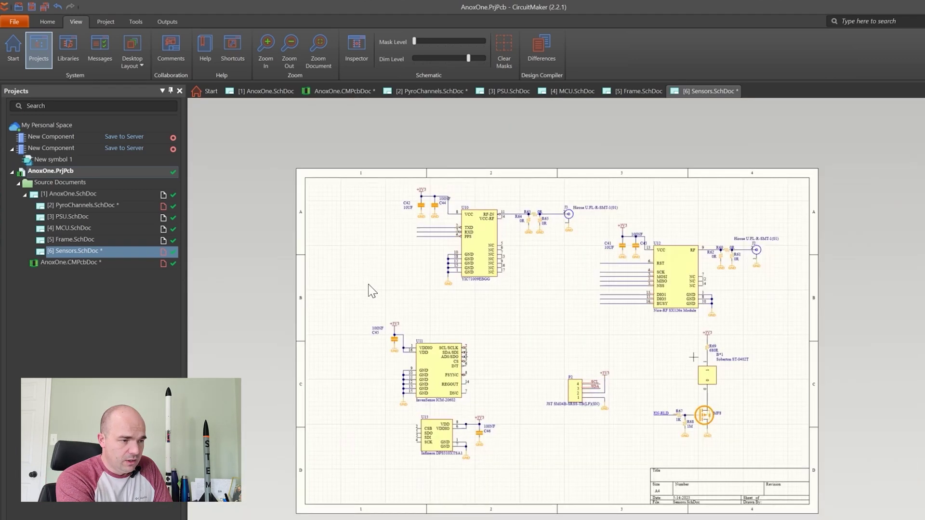
pyautogui.scroll(-1, 371, 290)
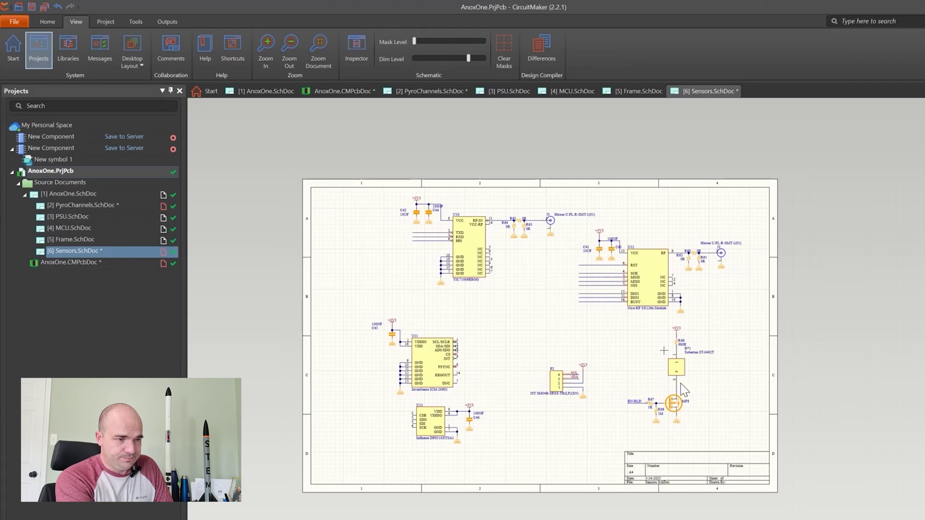
pyautogui.scroll(2, 684, 390)
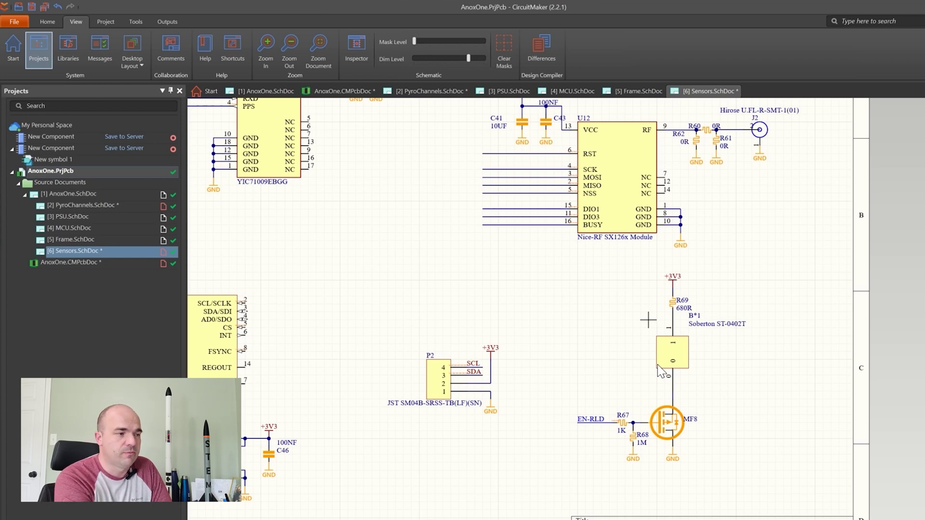
pyautogui.scroll(-2, 736, 327)
pyautogui.scroll(3, 525, 371)
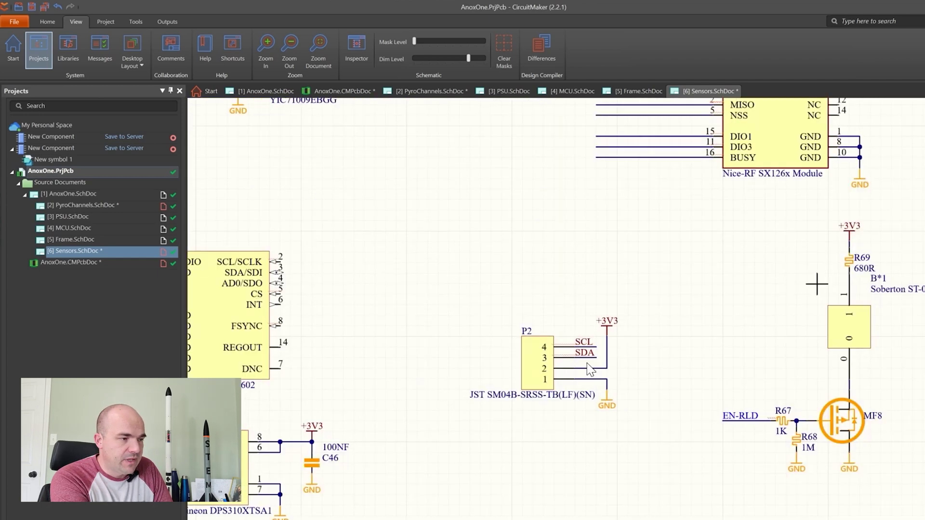
pyautogui.scroll(1, 559, 366)
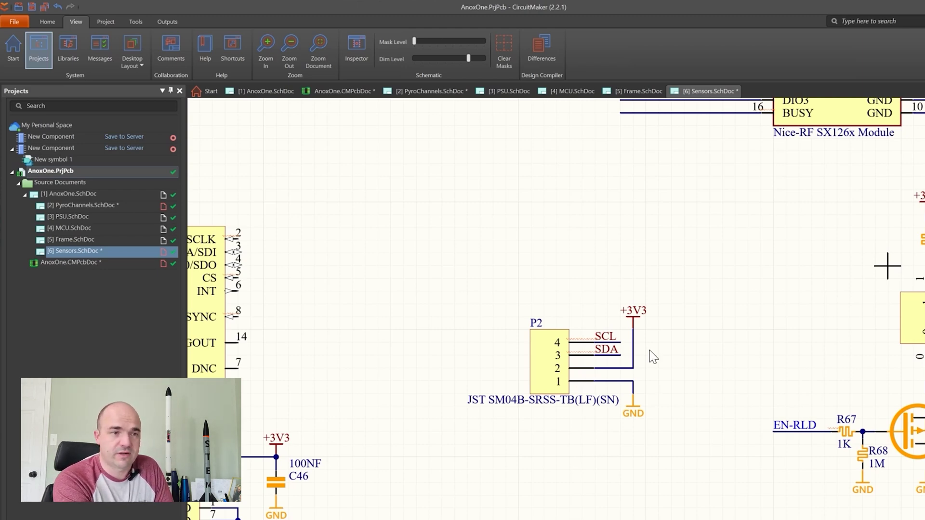
pyautogui.scroll(-6, 650, 351)
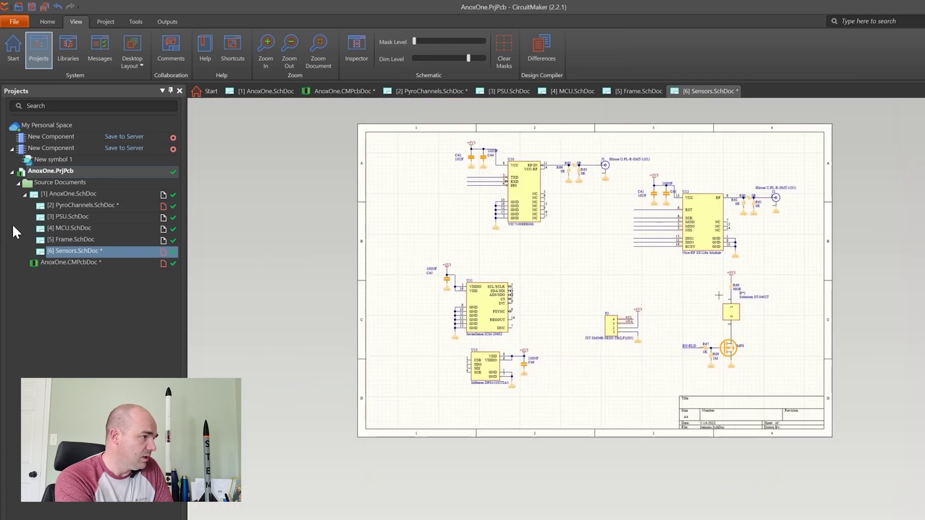
# Open PyroChannels.SchDoc and zoom into the CH1 circuit with K1, MF1, comparator U2 and LD1.
pyautogui.click(76, 204)
pyautogui.scroll(-1, 569, 239)
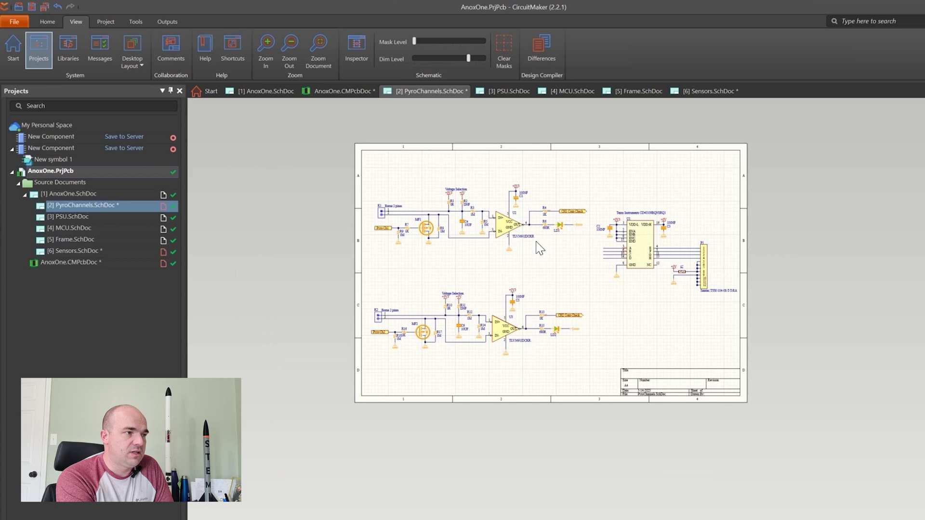
pyautogui.scroll(3, 535, 248)
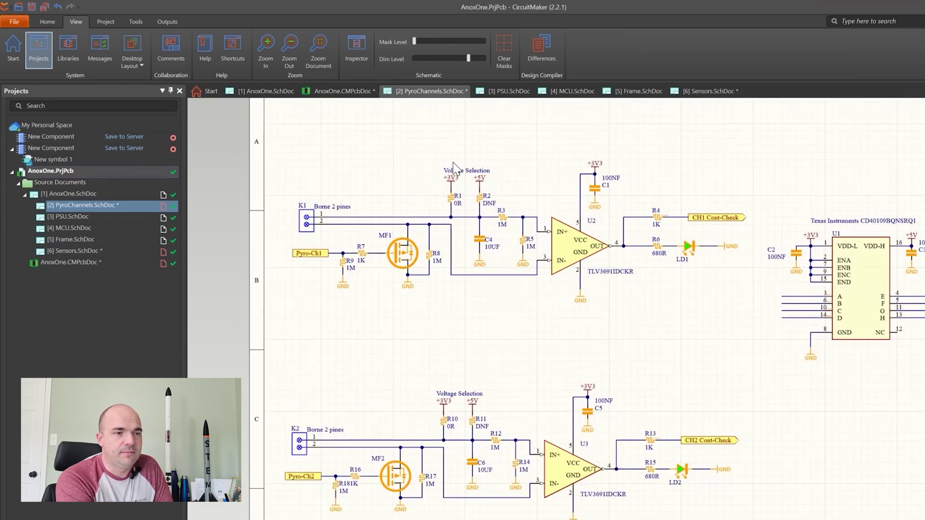
pyautogui.scroll(-2, 455, 168)
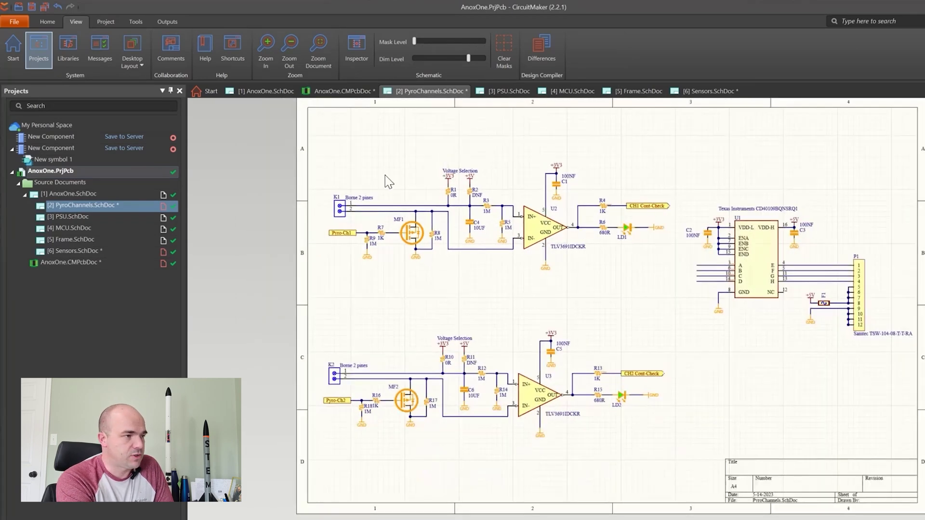
pyautogui.scroll(3, 404, 176)
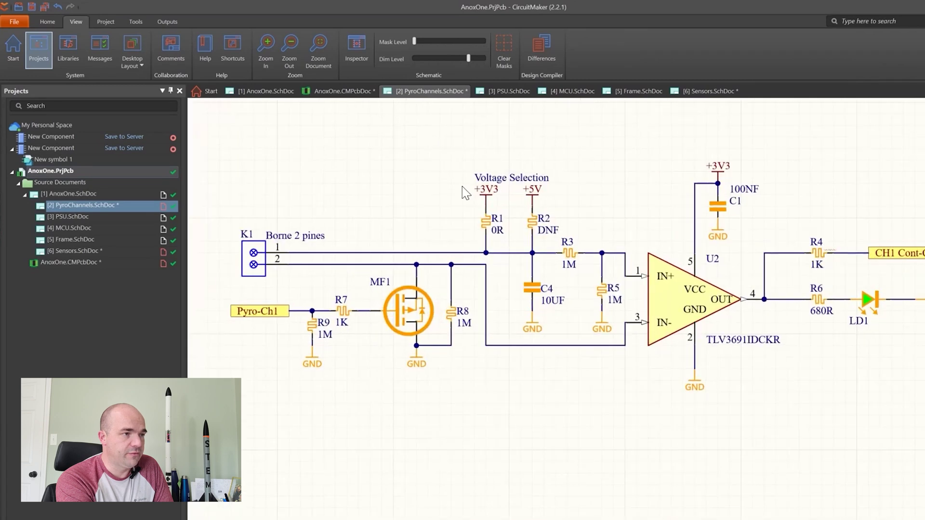
pyautogui.scroll(-1, 518, 250)
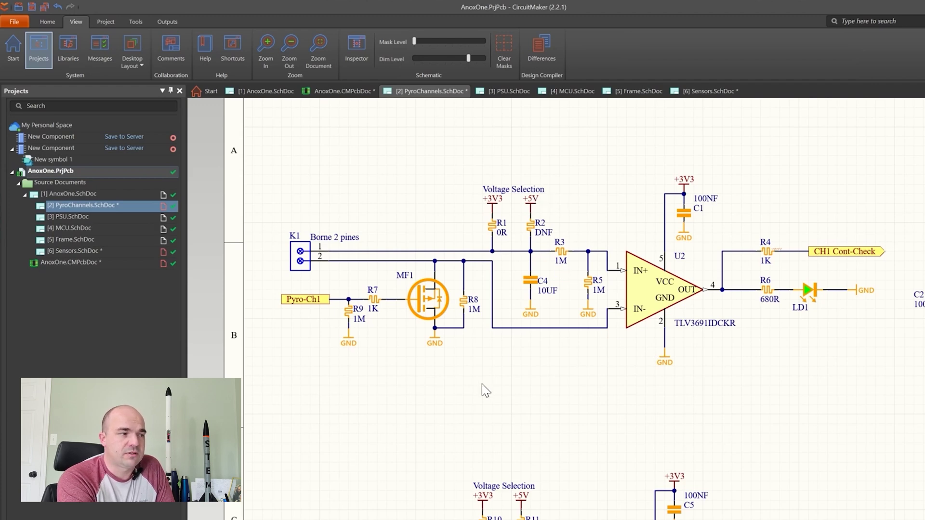
pyautogui.scroll(-1, 486, 390)
pyautogui.scroll(1, 528, 229)
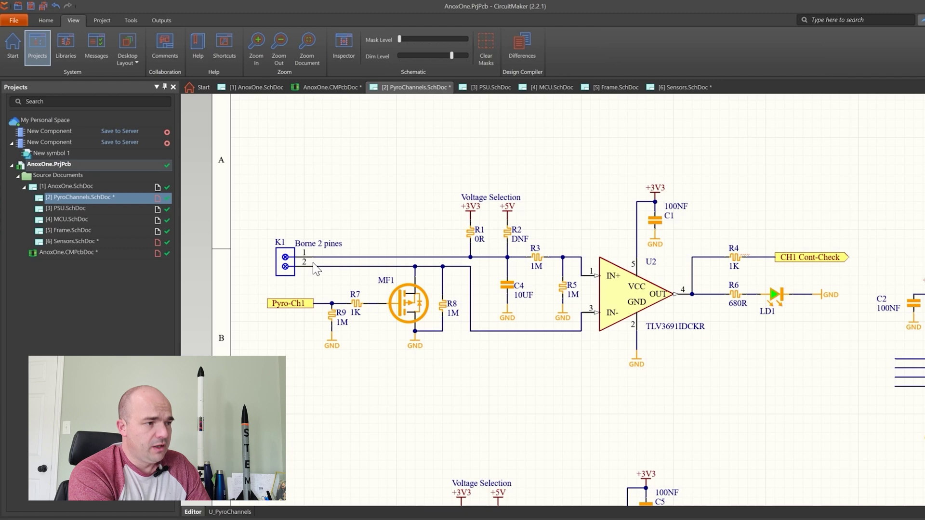
pyautogui.scroll(2, 332, 277)
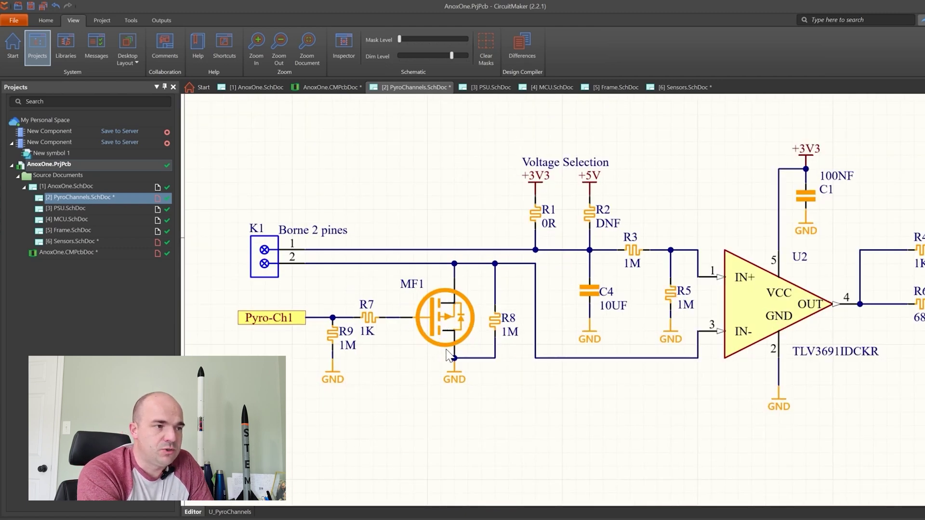
pyautogui.scroll(-2, 435, 347)
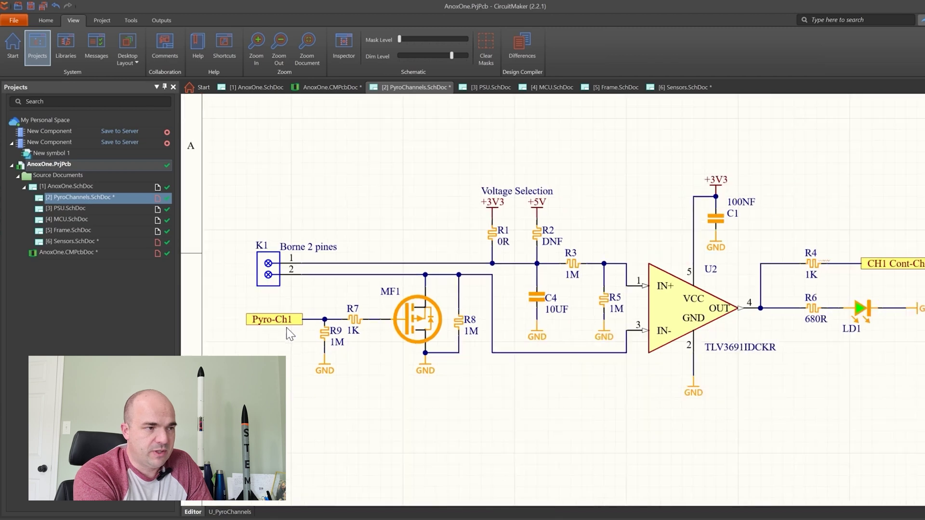
pyautogui.scroll(1, 706, 270)
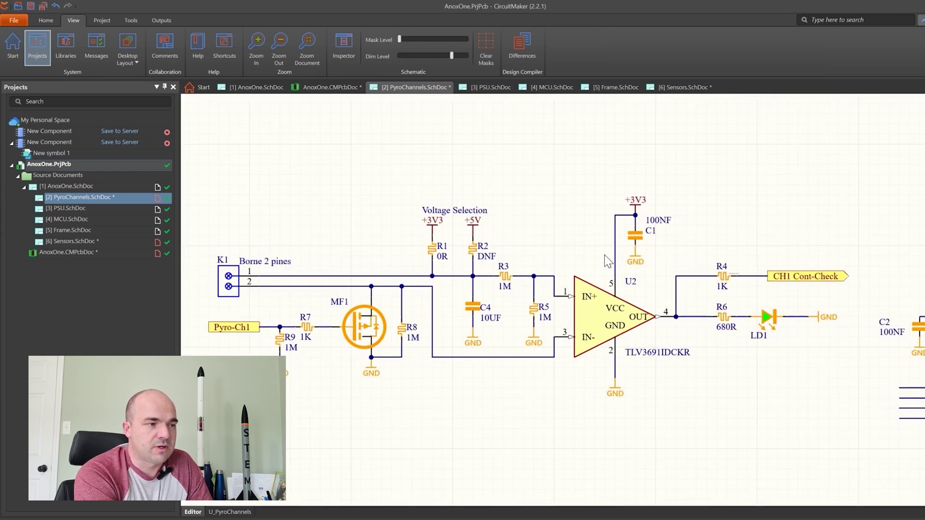
pyautogui.scroll(1, 610, 273)
pyautogui.scroll(1, 674, 338)
pyautogui.scroll(-1, 690, 332)
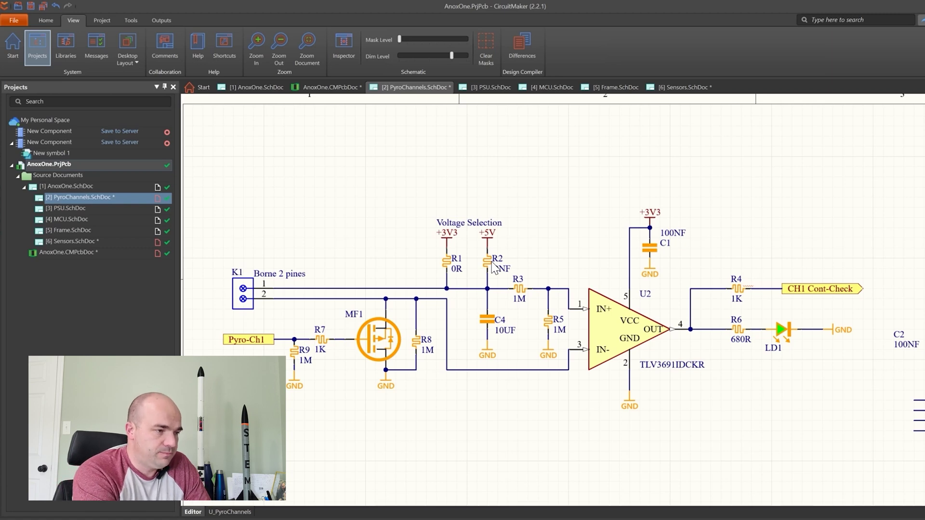
# Zoom across the rest of the PyroChannels sheet to review the remaining channels.
pyautogui.scroll(-4, 434, 308)
pyautogui.scroll(2, 386, 345)
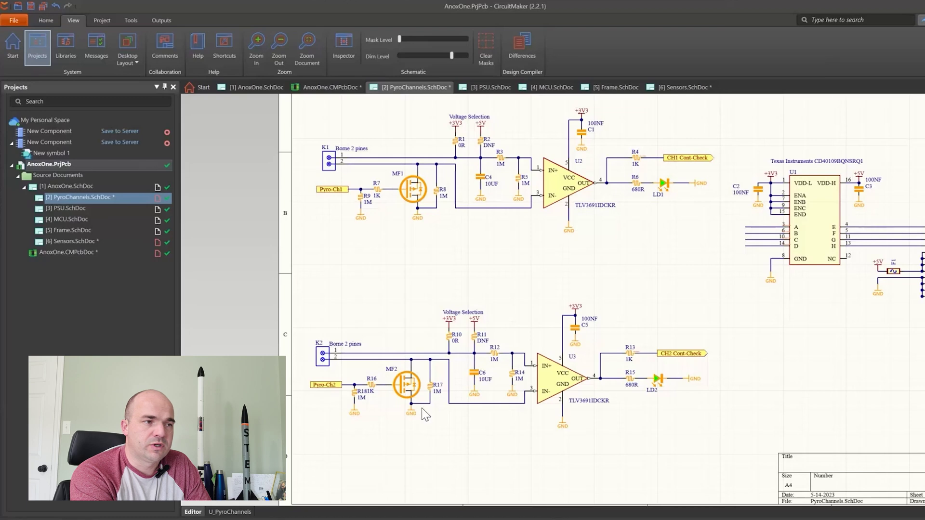
pyautogui.scroll(-4, 398, 433)
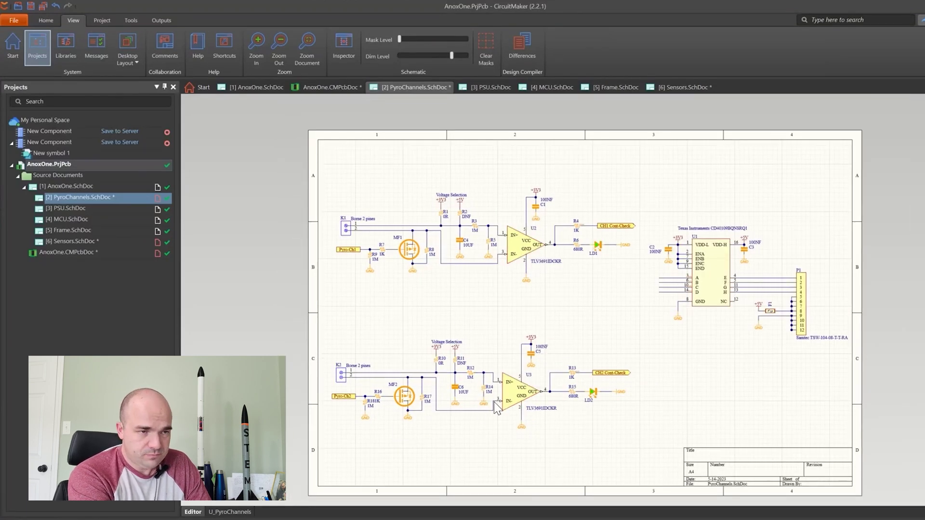
pyautogui.scroll(3, 867, 278)
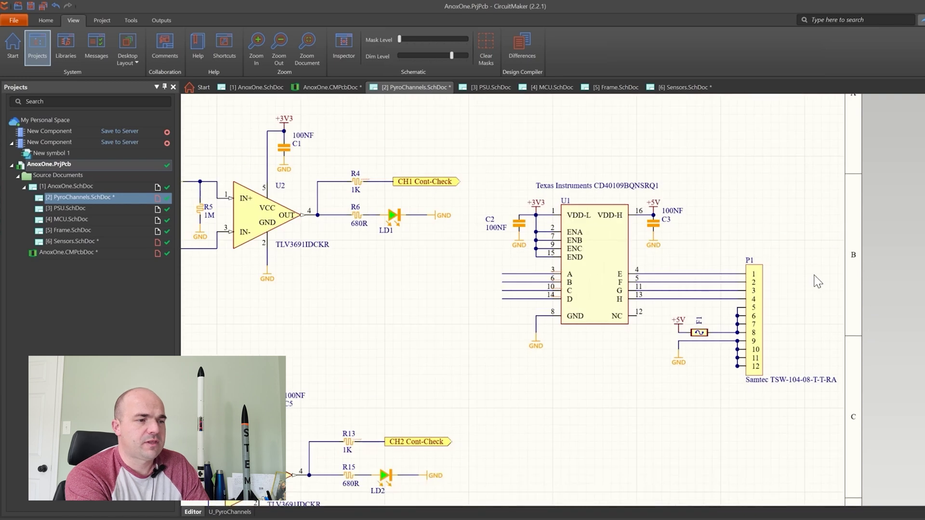
pyautogui.scroll(1, 814, 278)
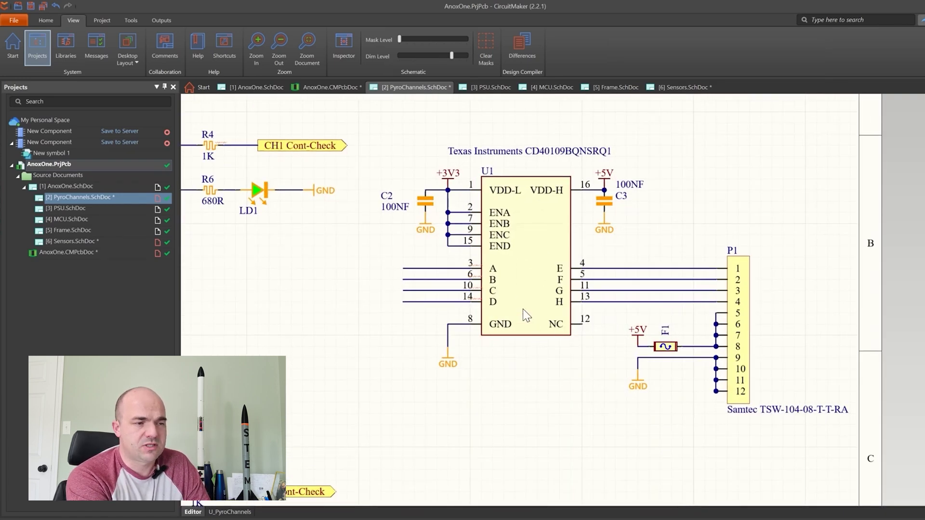
pyautogui.scroll(-1, 523, 310)
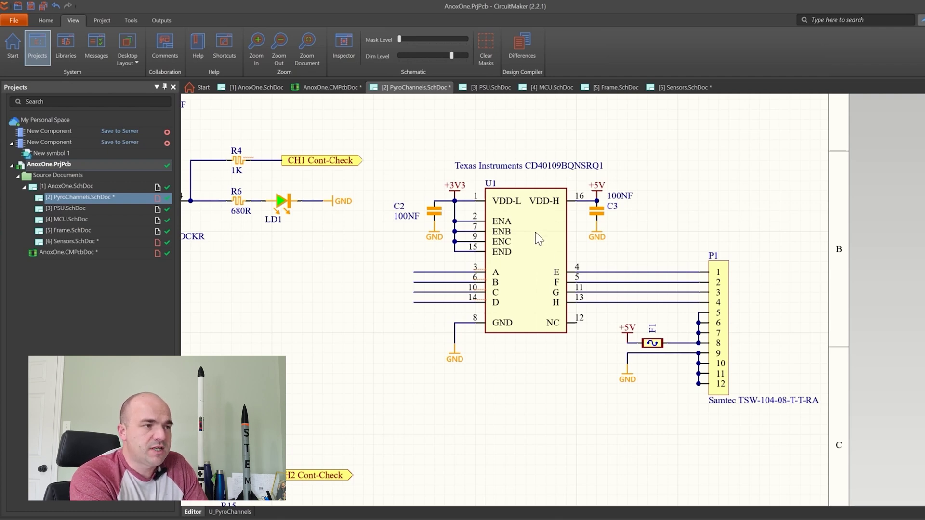
pyautogui.scroll(2, 461, 210)
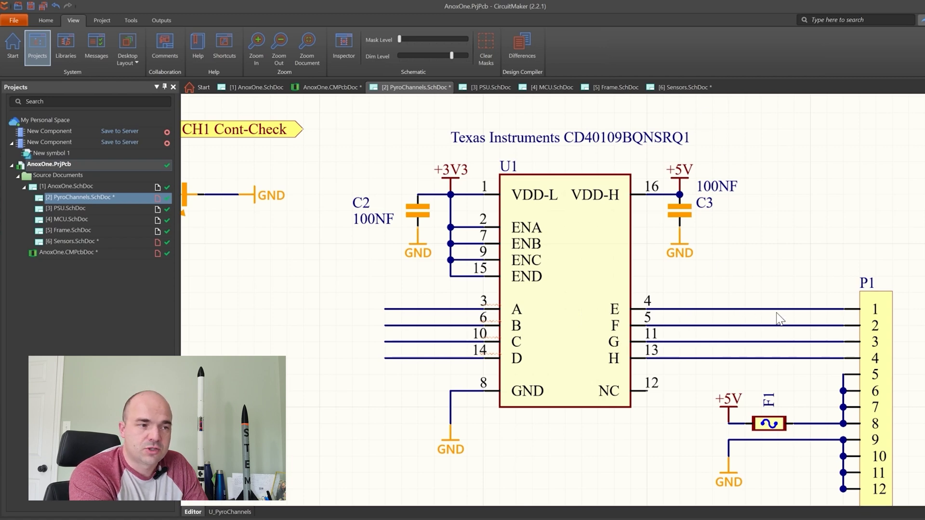
pyautogui.scroll(-1, 462, 241)
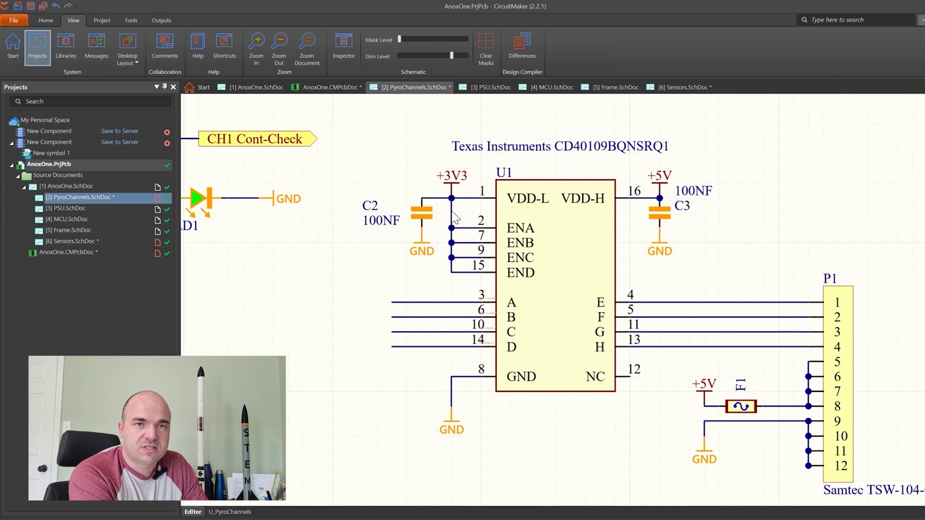
pyautogui.scroll(-1, 441, 211)
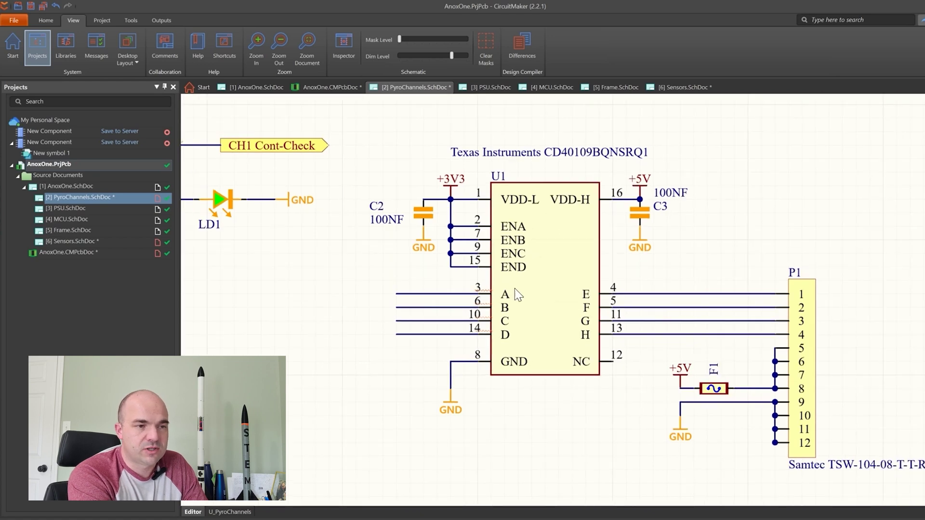
pyautogui.scroll(1, 855, 403)
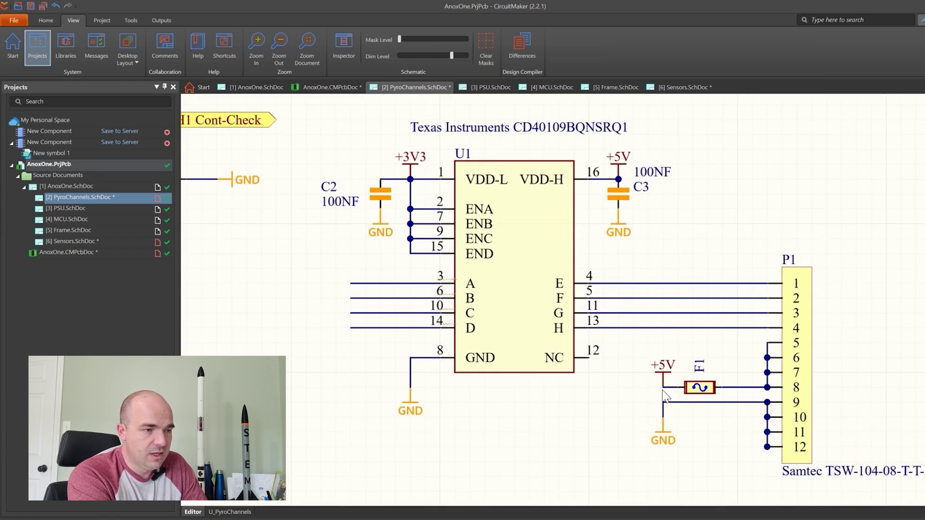
pyautogui.scroll(-1, 485, 256)
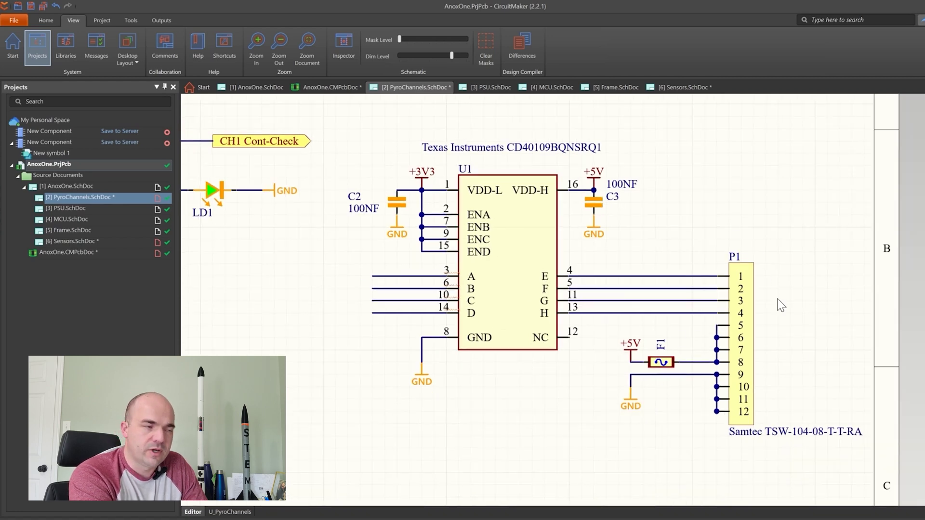
# Zoom out to the full sheet, then switch to the AnoxOne.CMPcbDoc board layout.
pyautogui.scroll(-3, 765, 314)
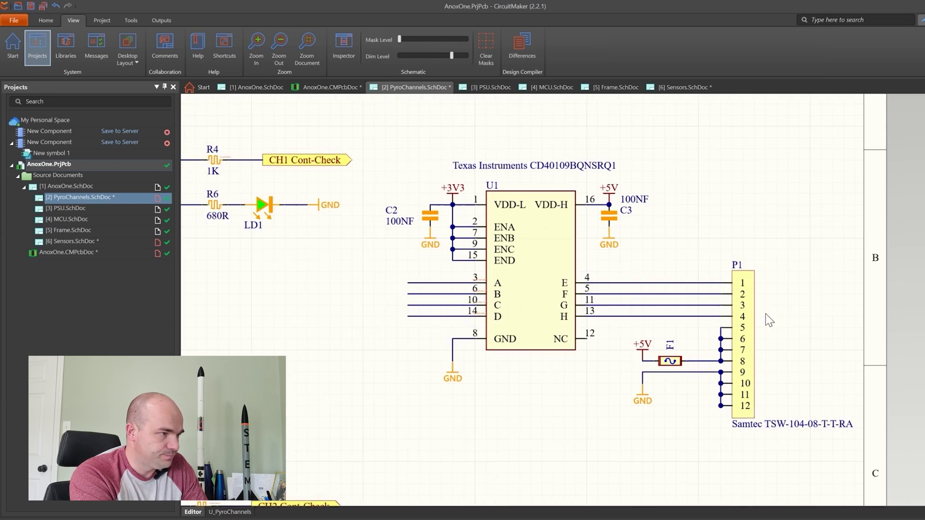
pyautogui.scroll(-2, 796, 233)
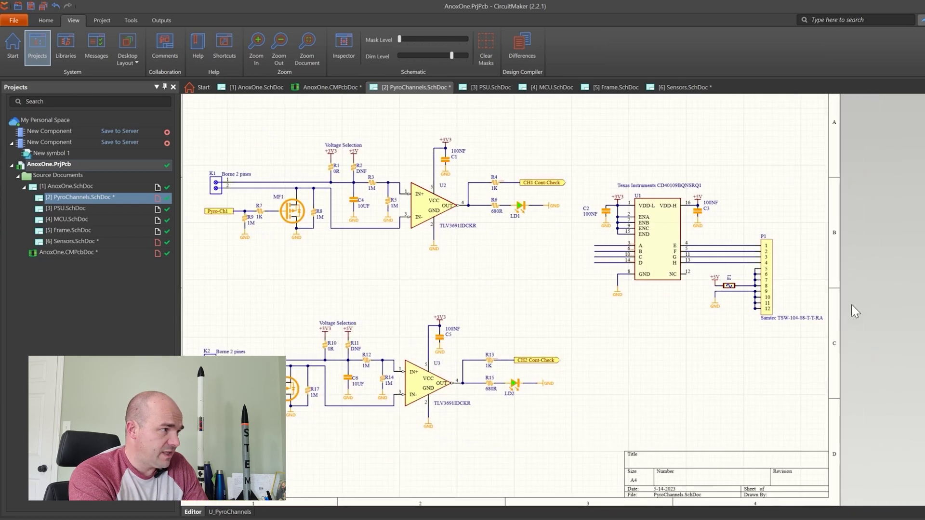
pyautogui.scroll(-1, 770, 287)
pyautogui.scroll(-1, 658, 270)
pyautogui.scroll(-1, 657, 270)
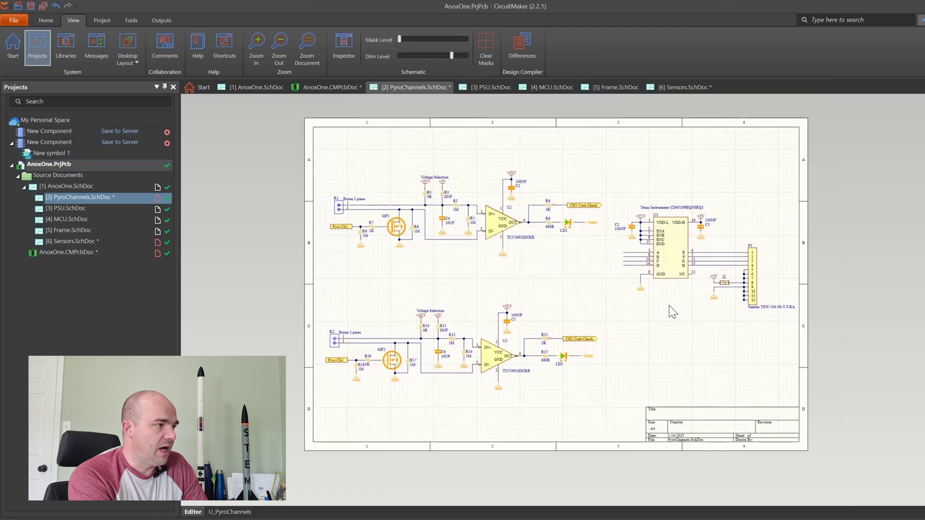
pyautogui.scroll(2, 701, 279)
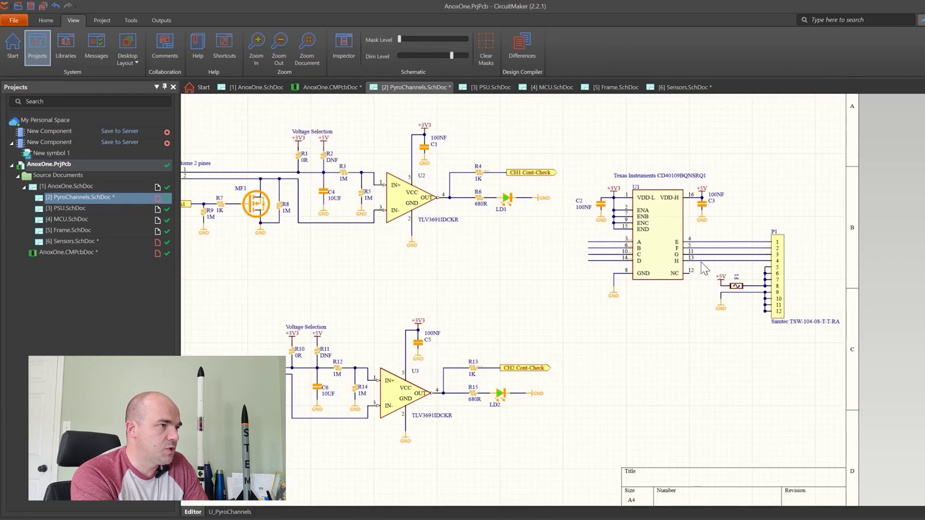
pyautogui.scroll(-1, 701, 262)
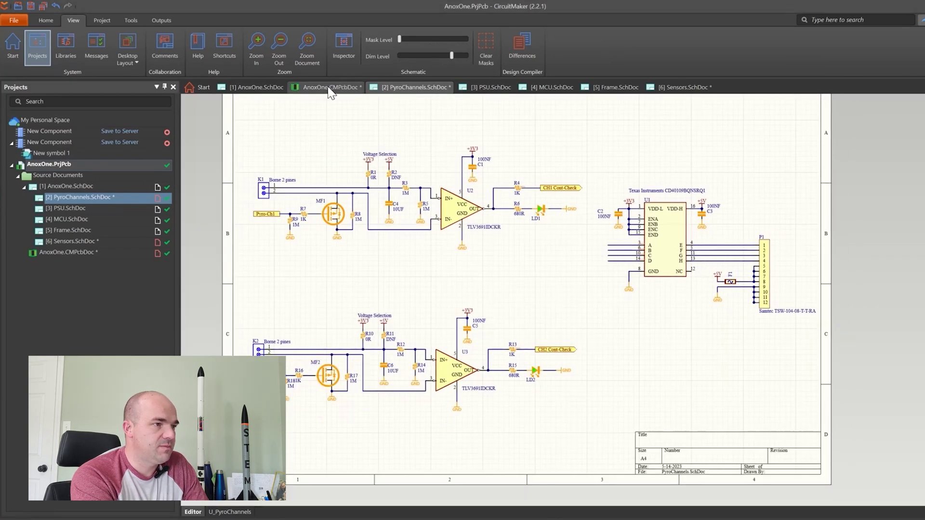
pyautogui.hotkey('ctrl', 'Tab')
# Switch the AnoxOne board layout to the 3D view.
pyautogui.scroll(-2, 455, 330)
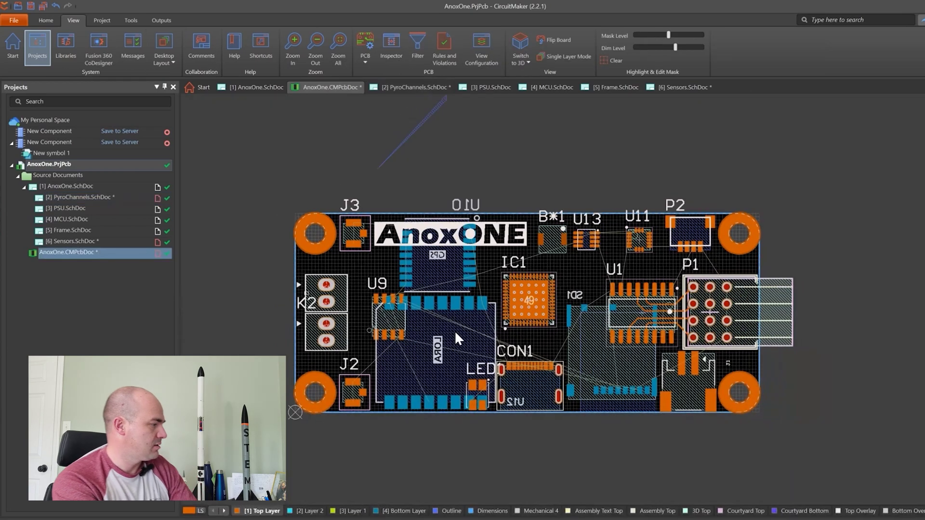
pyautogui.scroll(1, 449, 285)
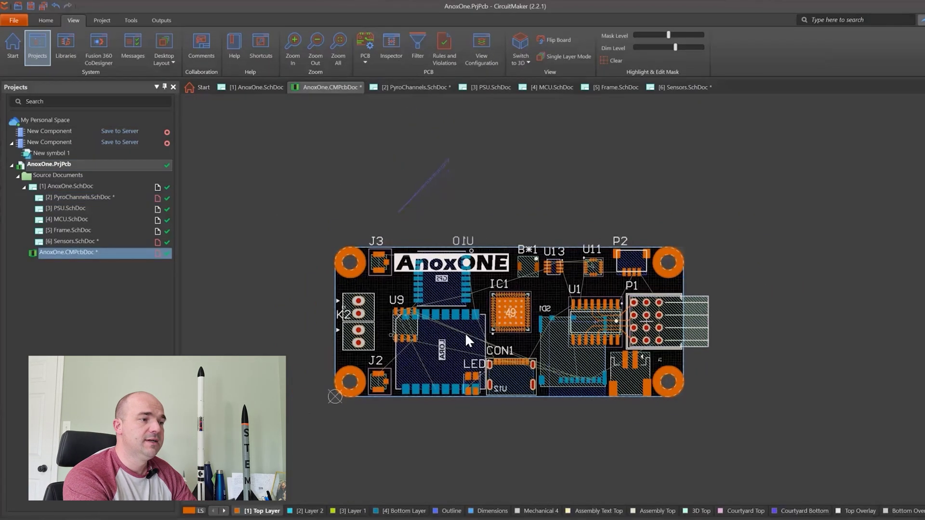
pyautogui.scroll(2, 453, 372)
pyautogui.scroll(-1, 480, 313)
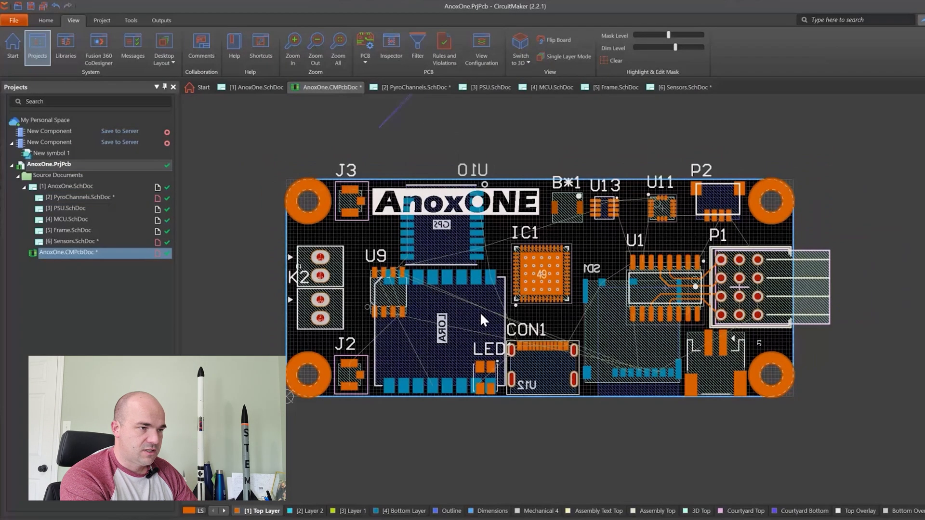
pyautogui.press('3')
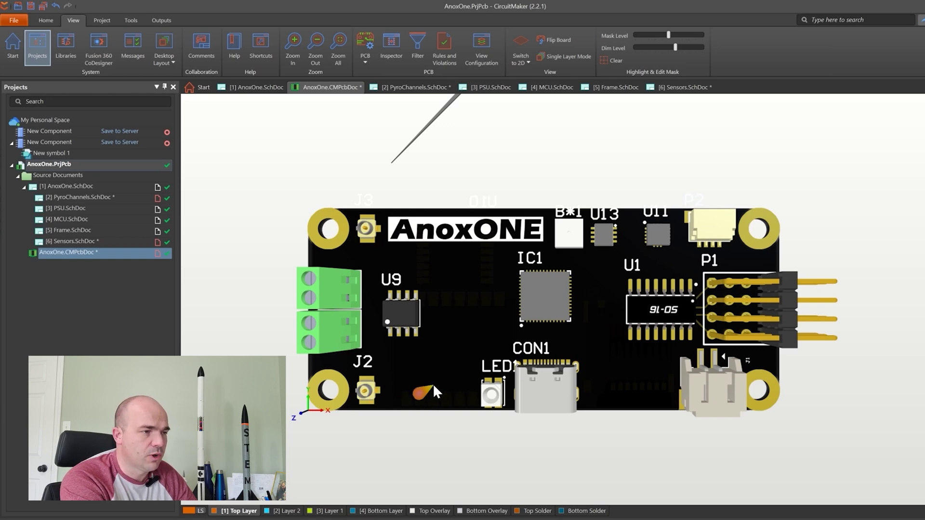
# Zoom over the 3D top side, glance at PyroChannels, then return to AnoxOne.CMPcbDoc.
pyautogui.scroll(-3, 433, 383)
pyautogui.scroll(1, 418, 383)
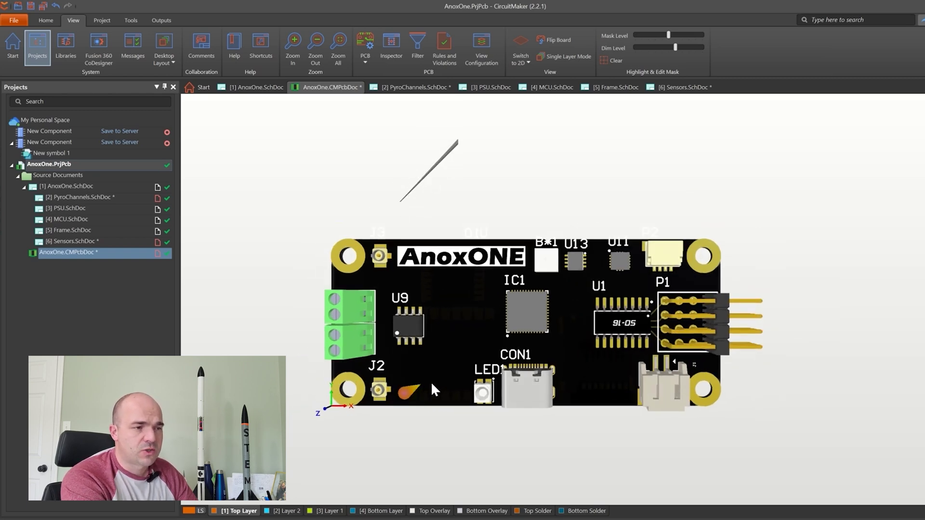
pyautogui.scroll(-1, 436, 344)
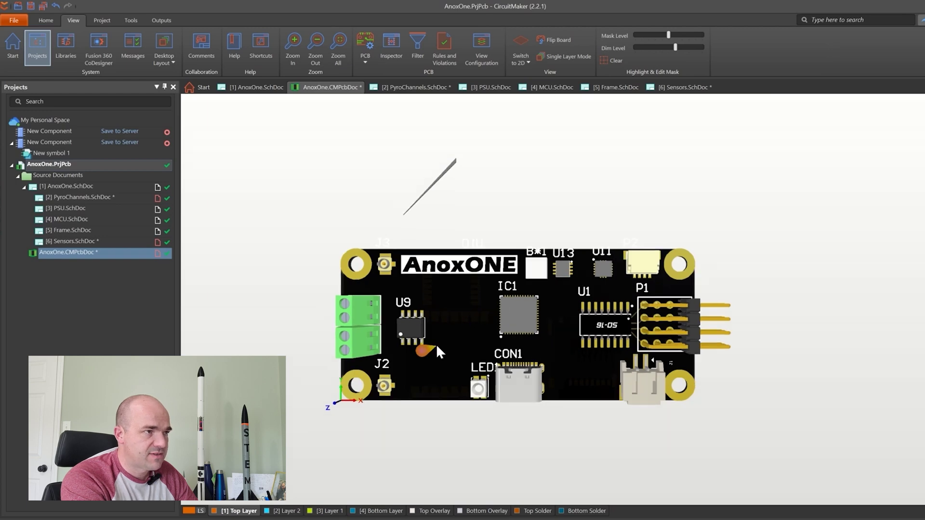
pyautogui.click(412, 87)
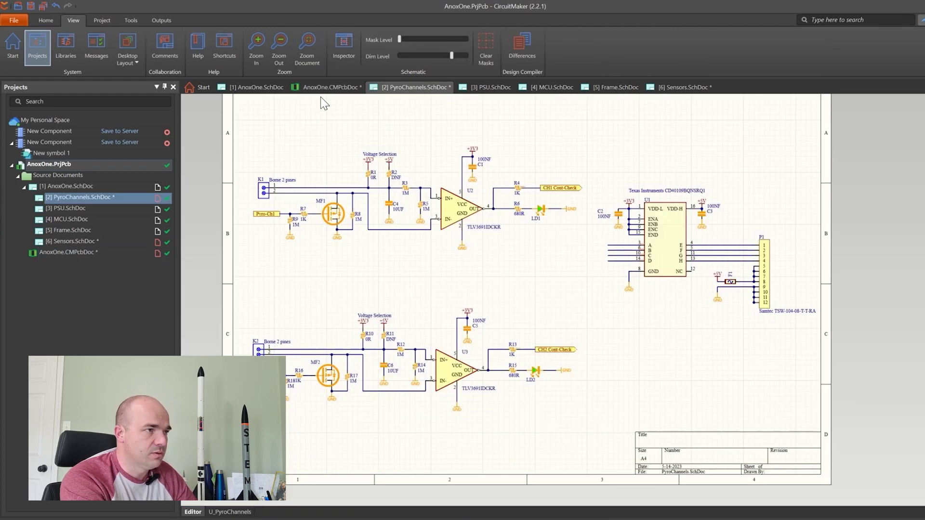
pyautogui.click(330, 87)
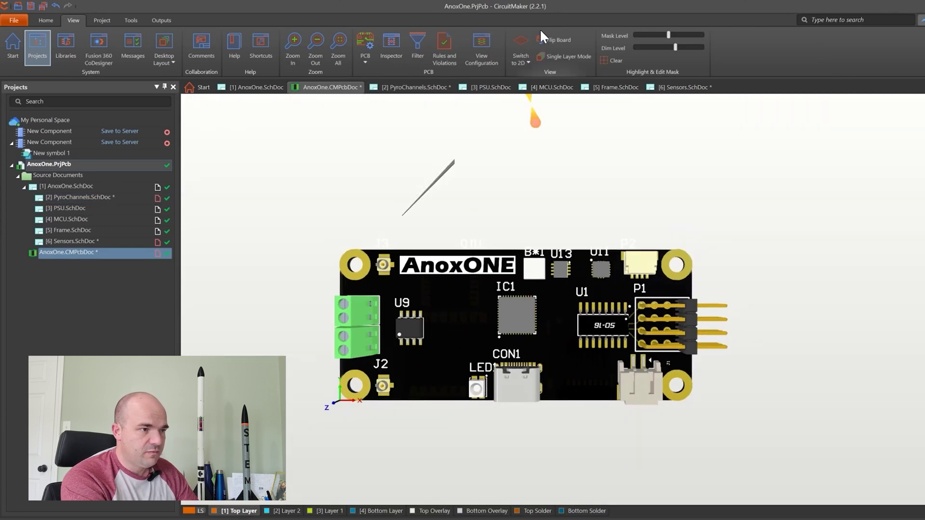
# Flip the 3D board to inspect its underside, flip it back, and return to 2D view.
pyautogui.click(554, 40)
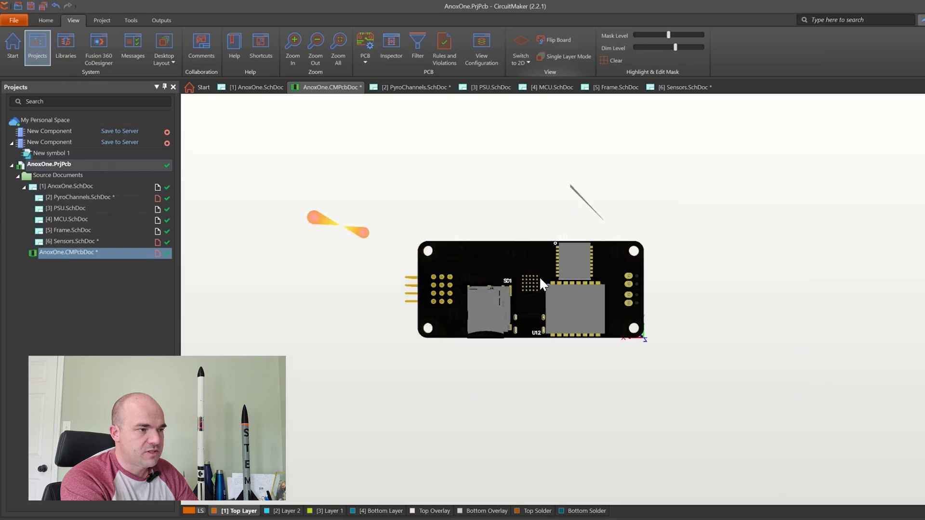
pyautogui.scroll(3, 450, 356)
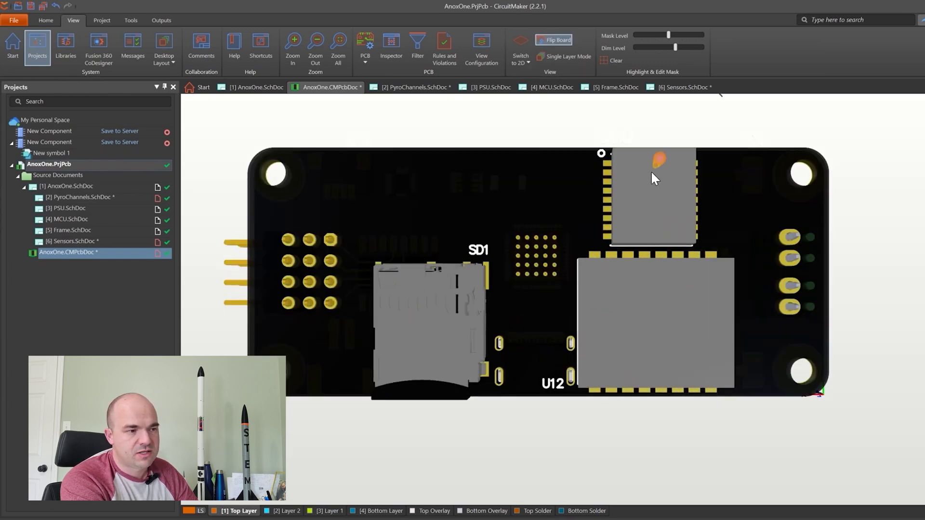
pyautogui.click(554, 41)
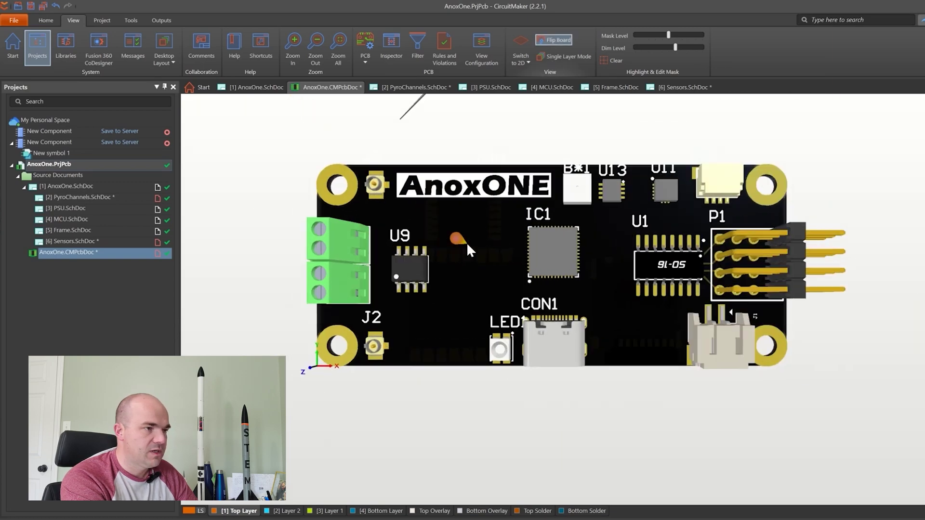
pyautogui.press('2')
pyautogui.scroll(4, 361, 370)
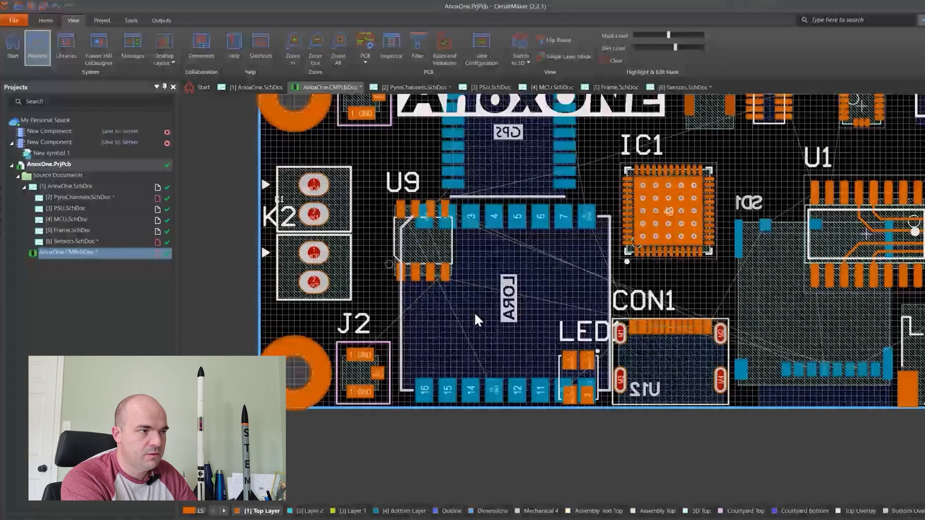
pyautogui.scroll(-4, 471, 356)
pyautogui.scroll(5, 372, 155)
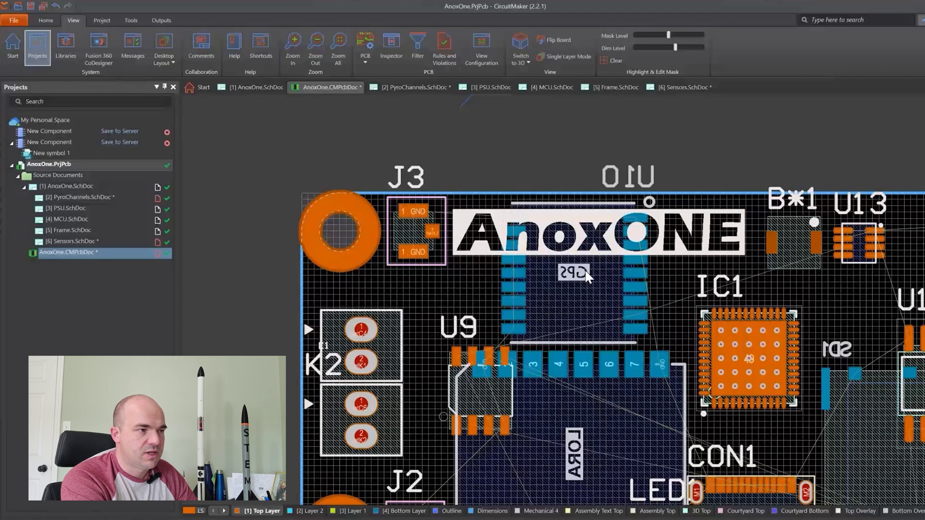
pyautogui.scroll(-2, 470, 199)
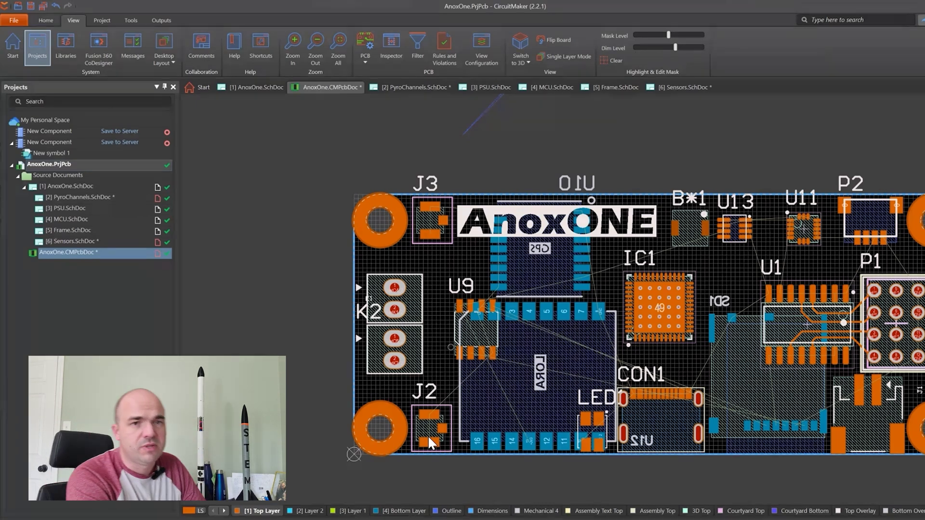
pyautogui.scroll(-2, 383, 379)
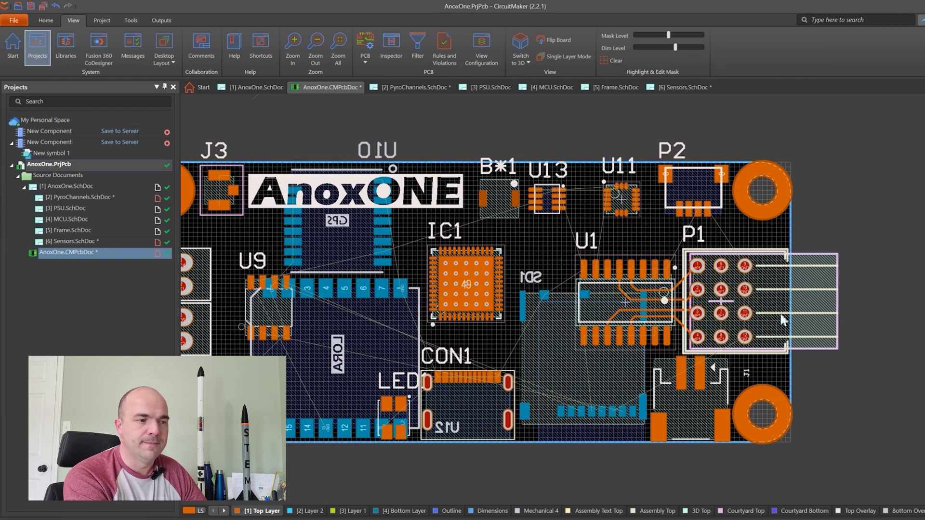
pyautogui.scroll(-2, 825, 372)
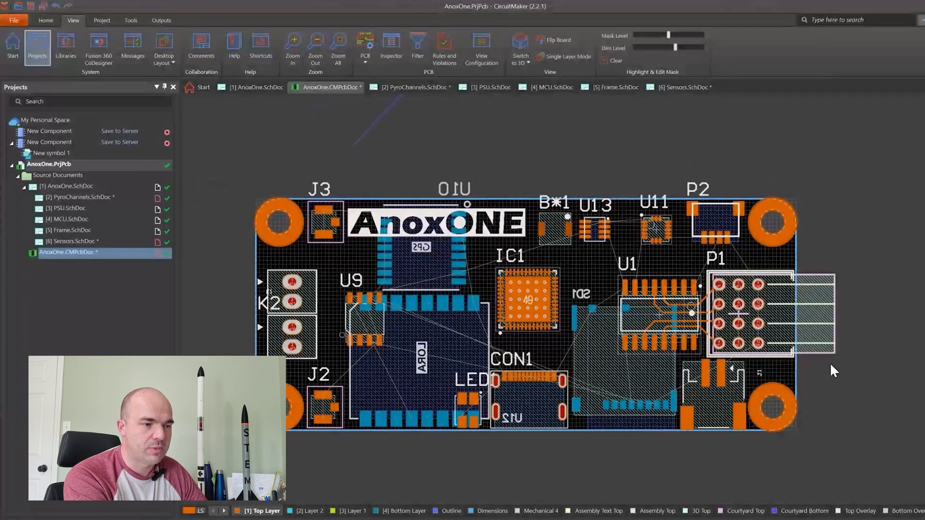
pyautogui.scroll(-1, 877, 331)
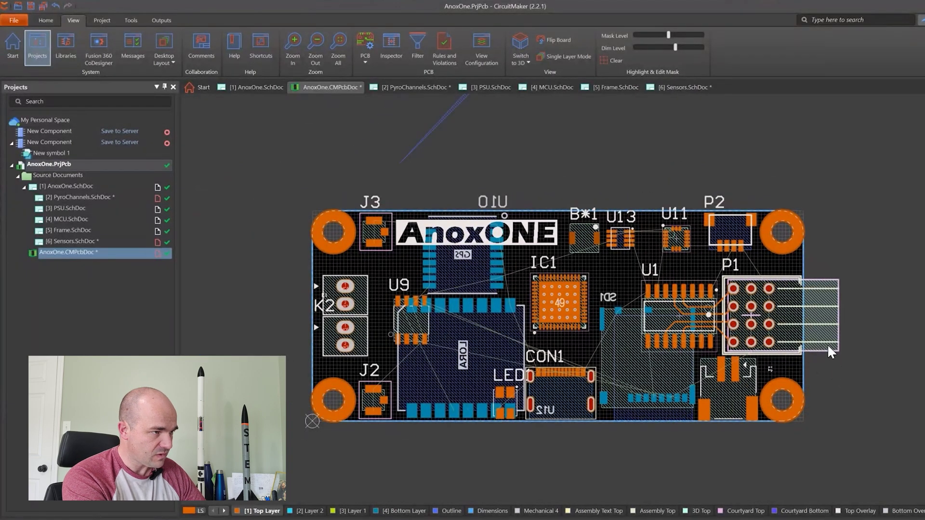
pyautogui.scroll(1, 828, 347)
pyautogui.scroll(1, 331, 317)
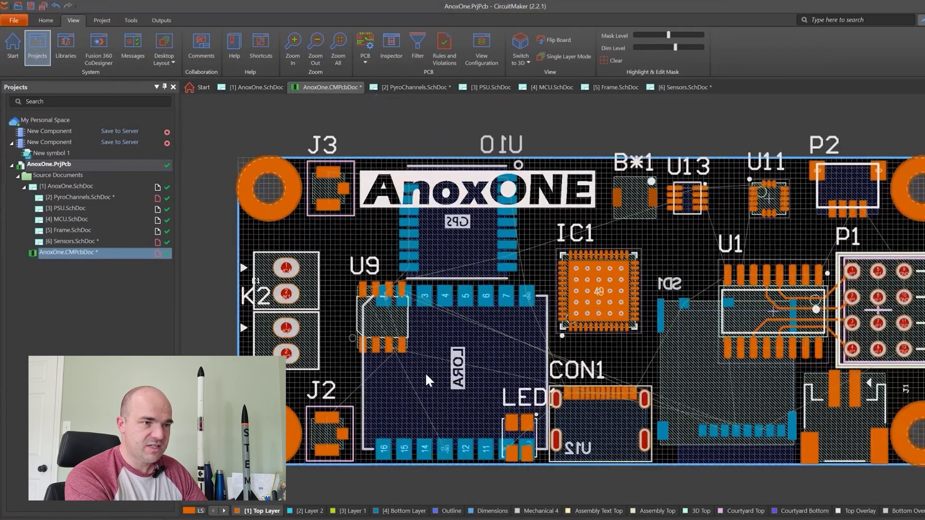
pyautogui.scroll(-1, 425, 372)
pyautogui.scroll(-2, 415, 365)
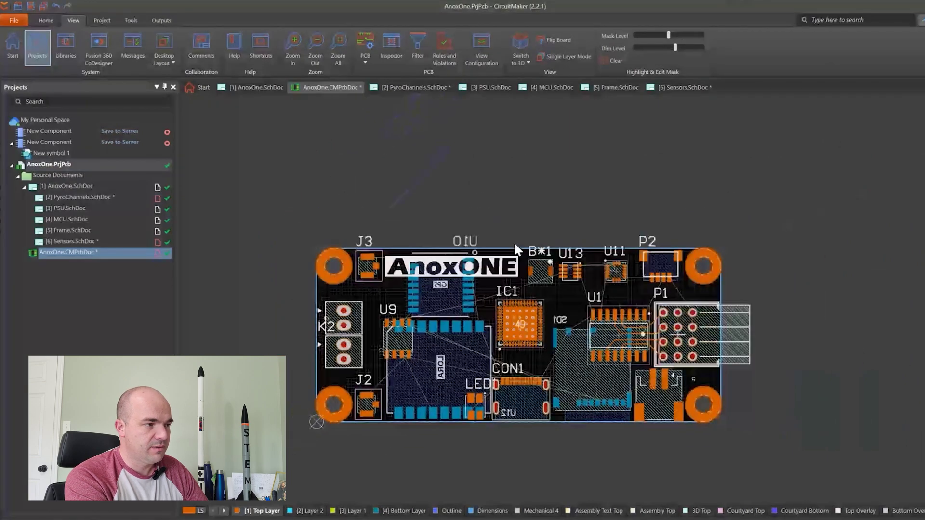